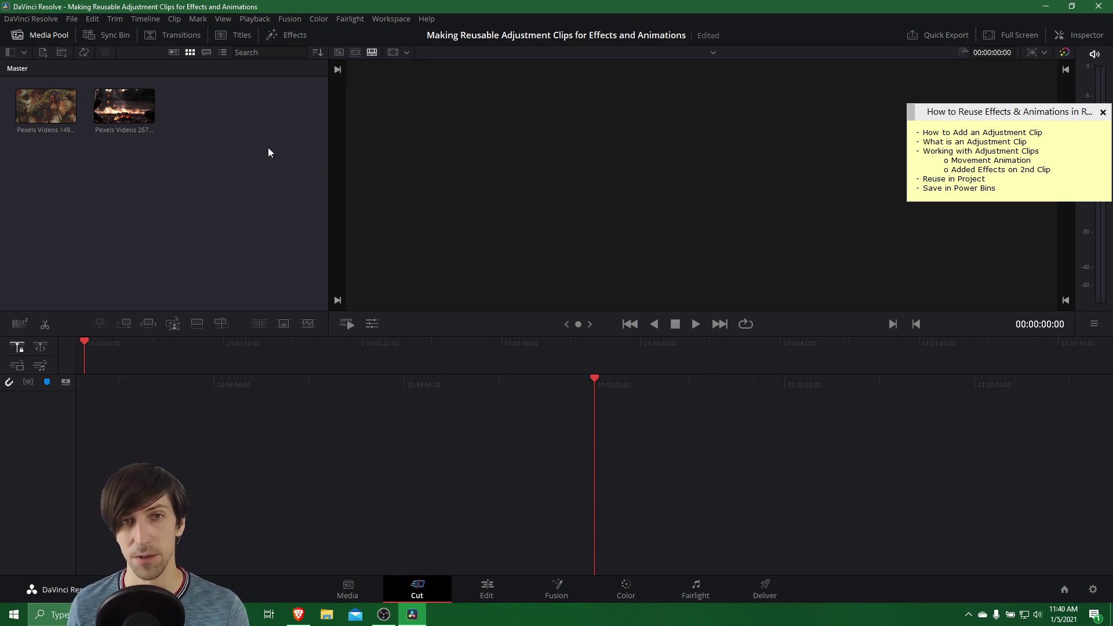
Step: Switch to the Edit page, showing an empty timeline and two media pool clips
left_click(487, 588)
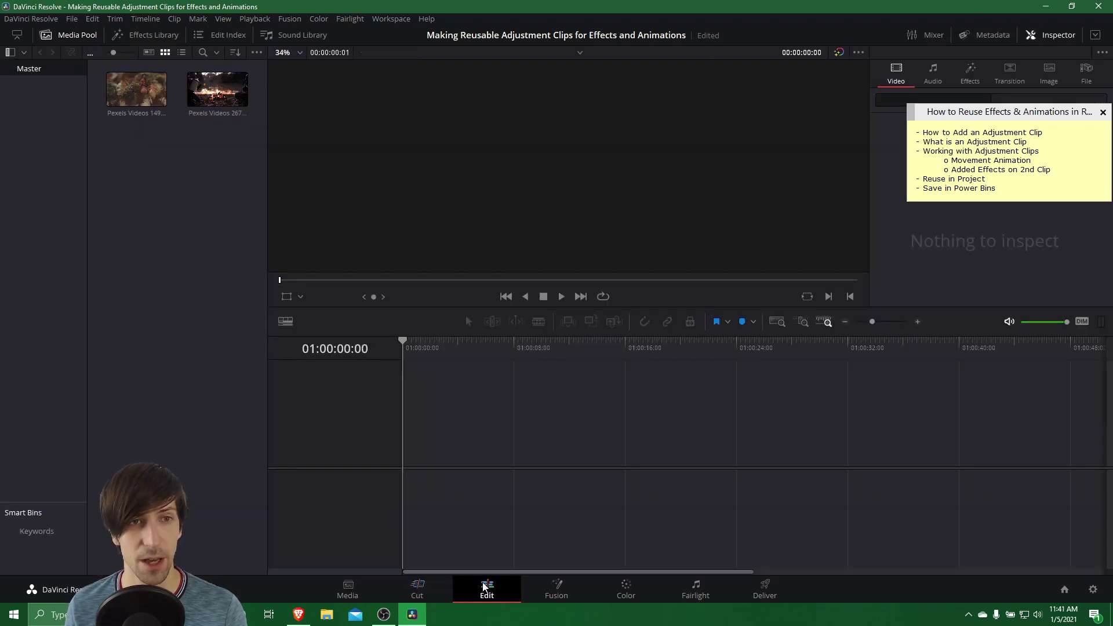
Step: Drop Pexels Videos 2675515.mp4 onto a new Timeline 1 and play it back
double_click(206, 81)
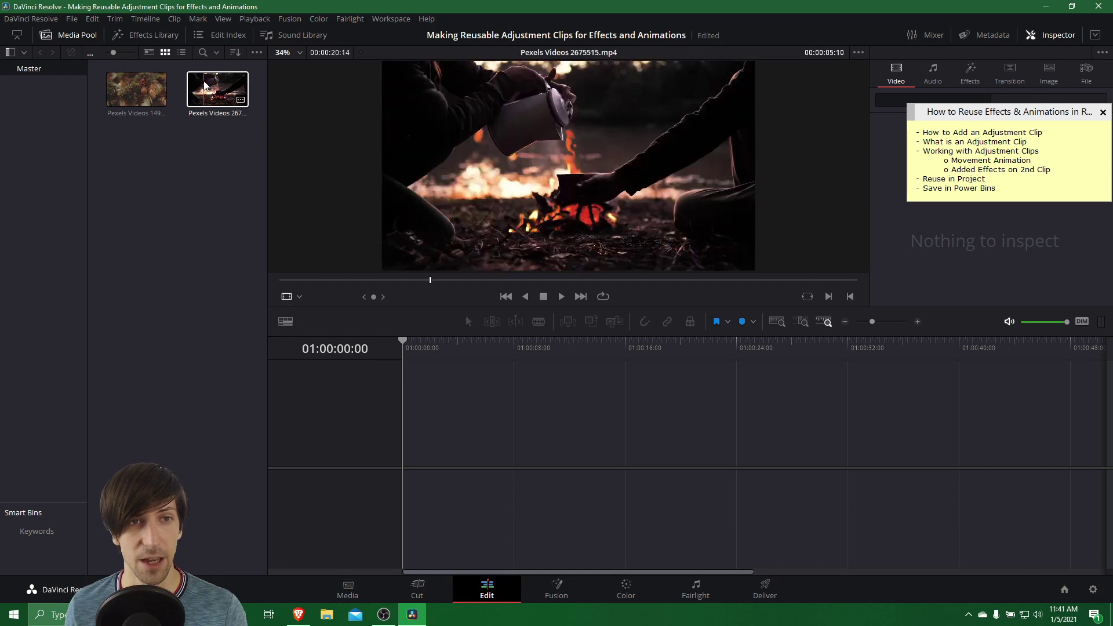
left_click_drag(204, 85, 410, 454)
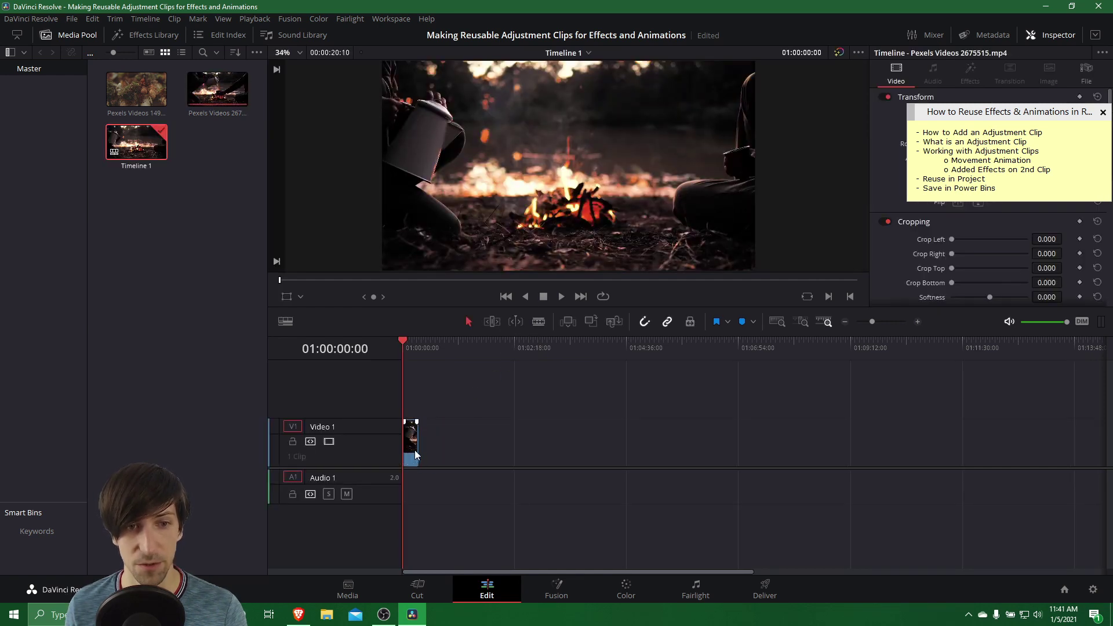
key("space")
scroll(688, 400, "up", 4)
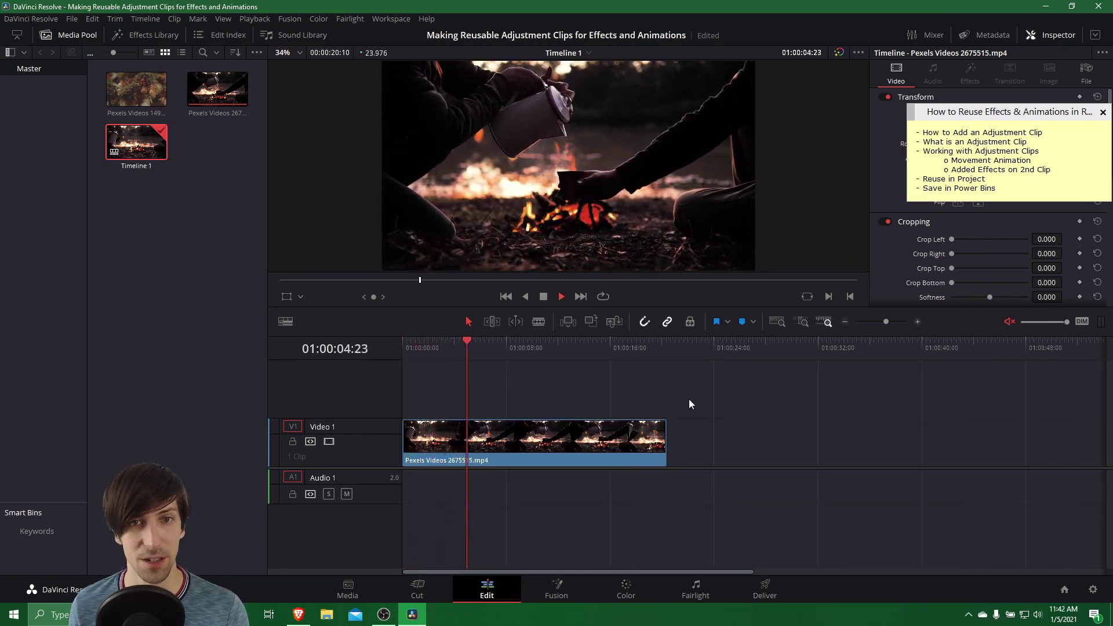
left_click(581, 347)
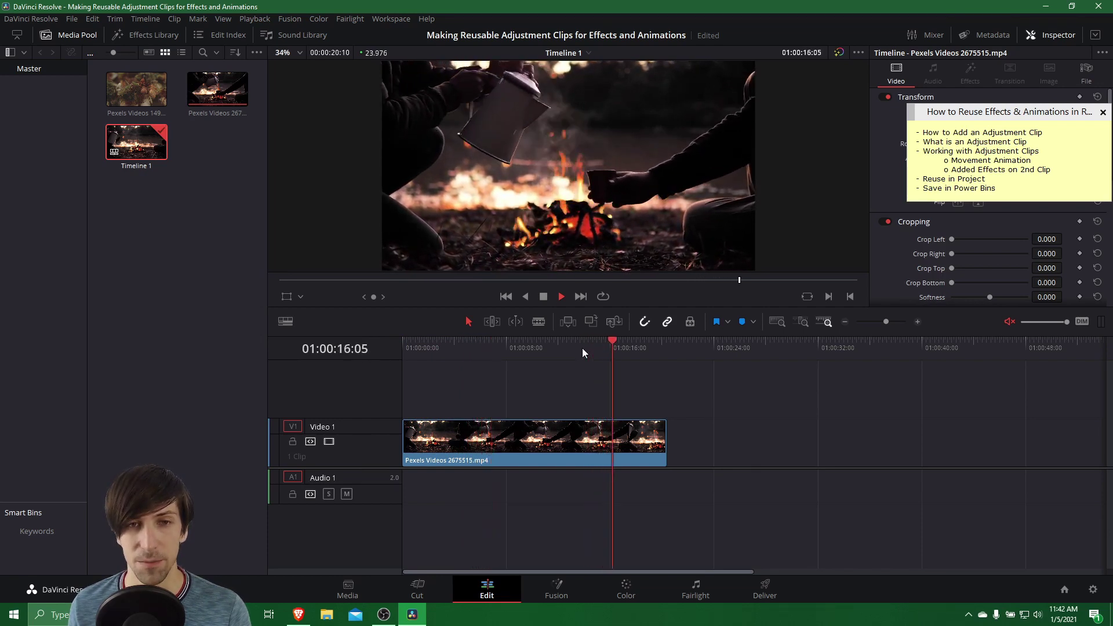
Step: Add a Toolbox Adjustment Clip on V2, extended to the campfire clip's end
left_click(543, 297)
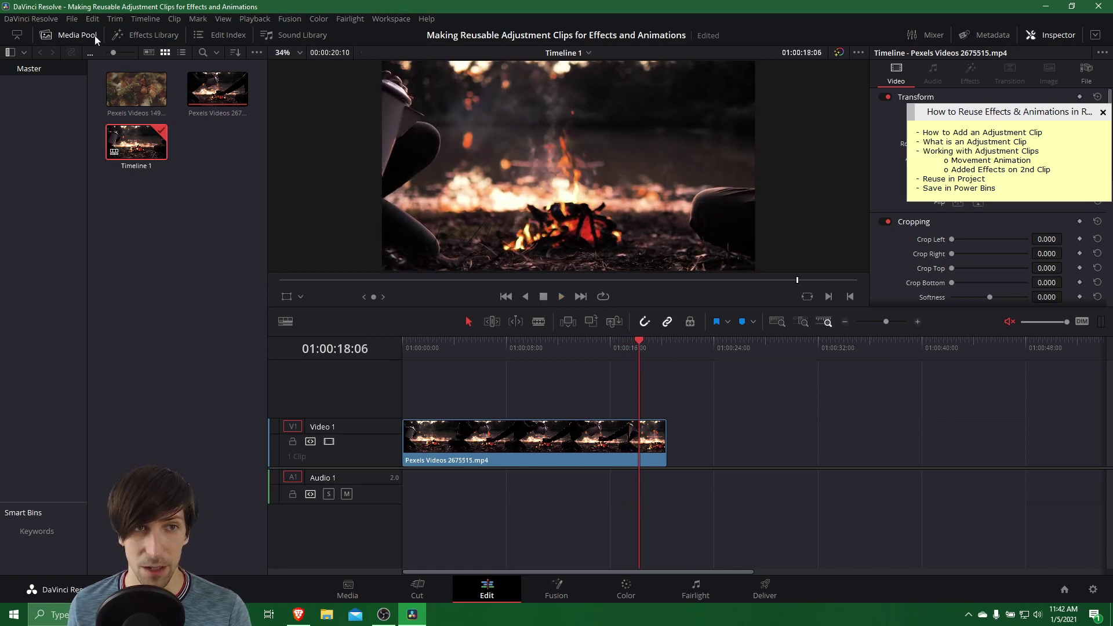
left_click(119, 34)
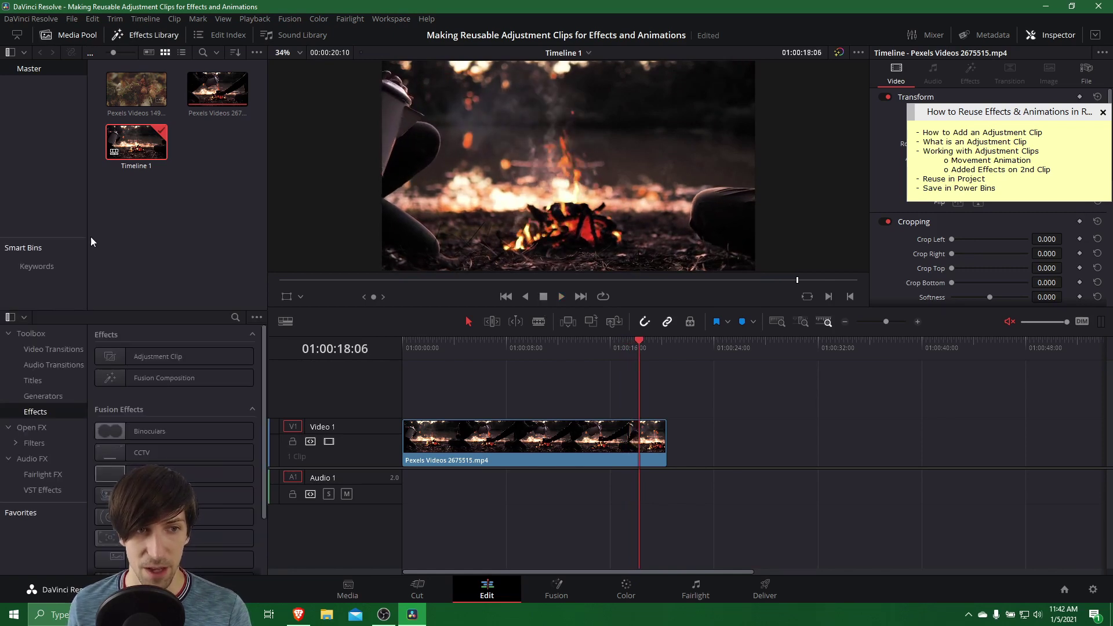
left_click(57, 410)
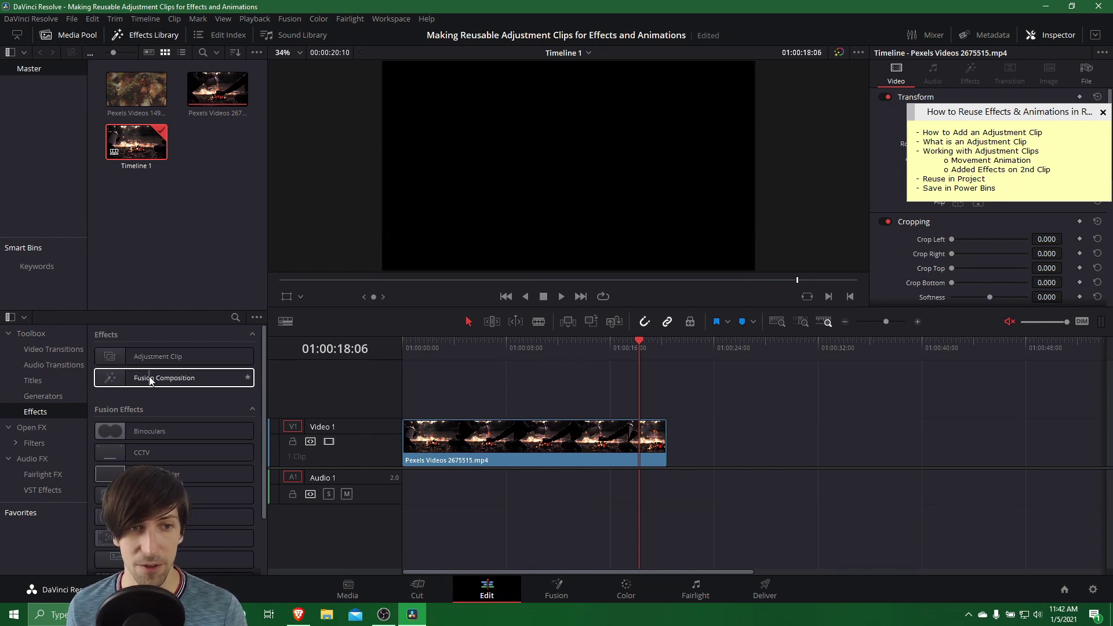
left_click(207, 355)
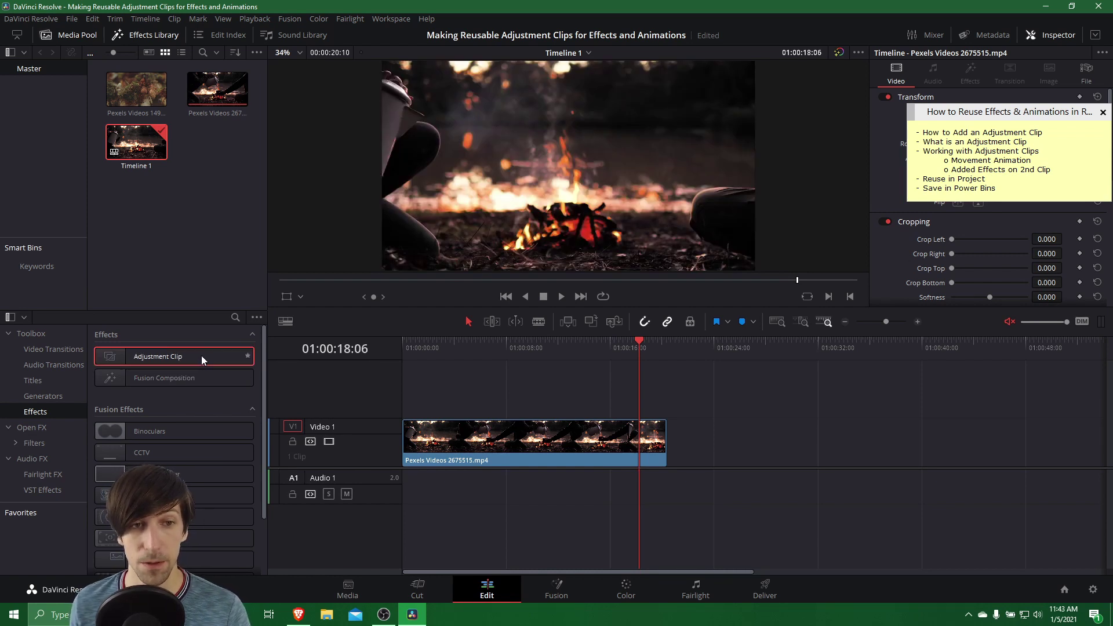
left_click_drag(194, 356, 406, 397)
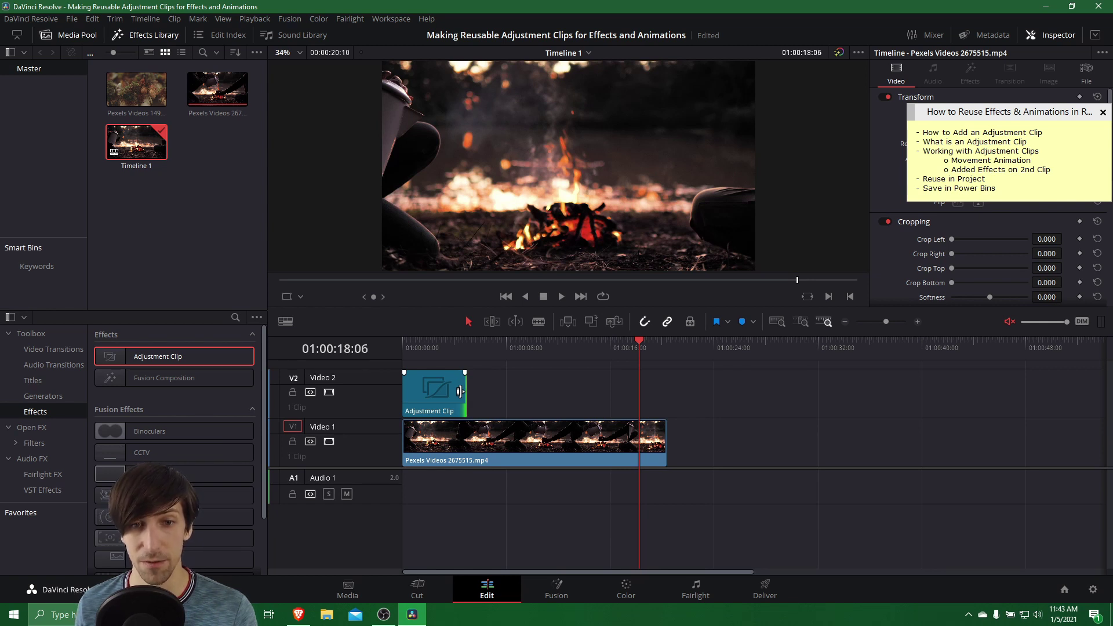
left_click_drag(461, 391, 654, 386)
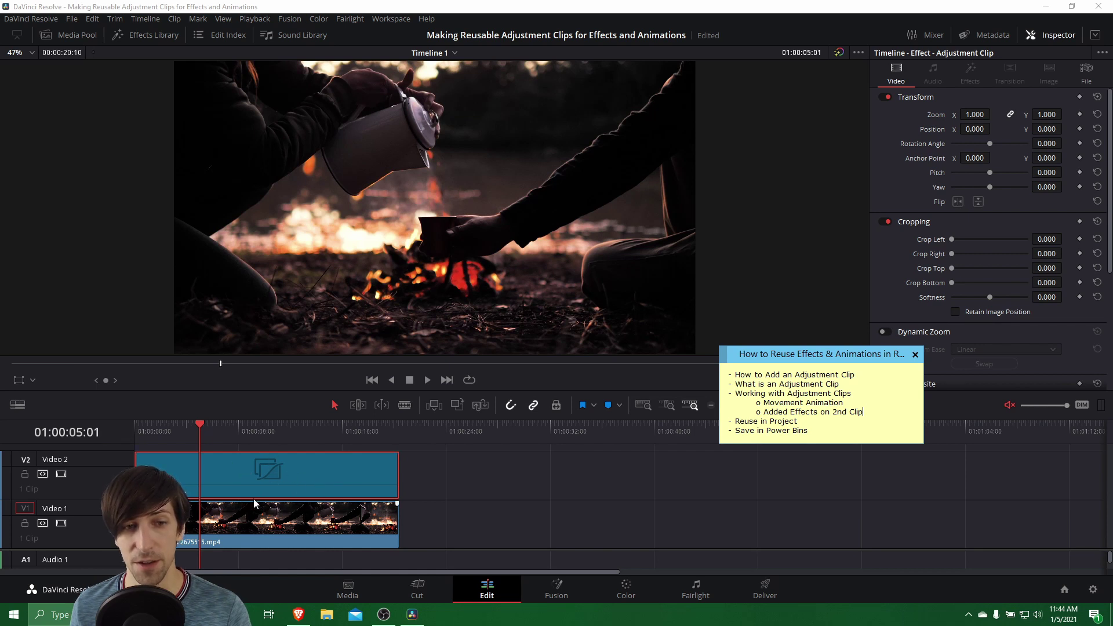
Step: With the Effects Library closed, park the playhead at 01:00:02:02 over the adjustment clip
left_click_drag(787, 360, 776, 418)
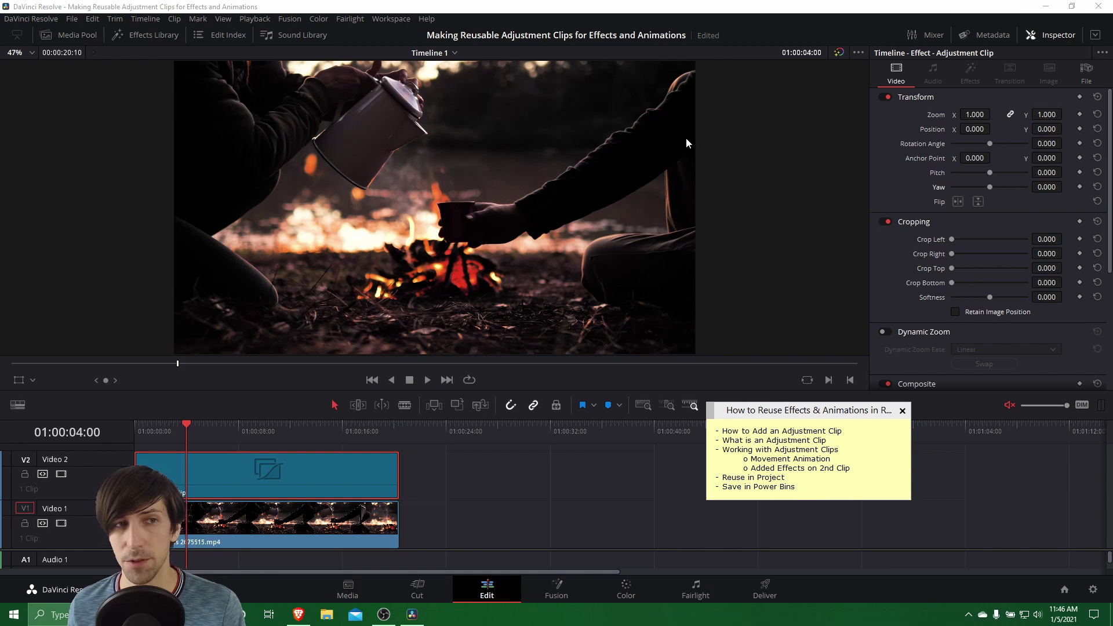
left_click(150, 35)
left_click(46, 87)
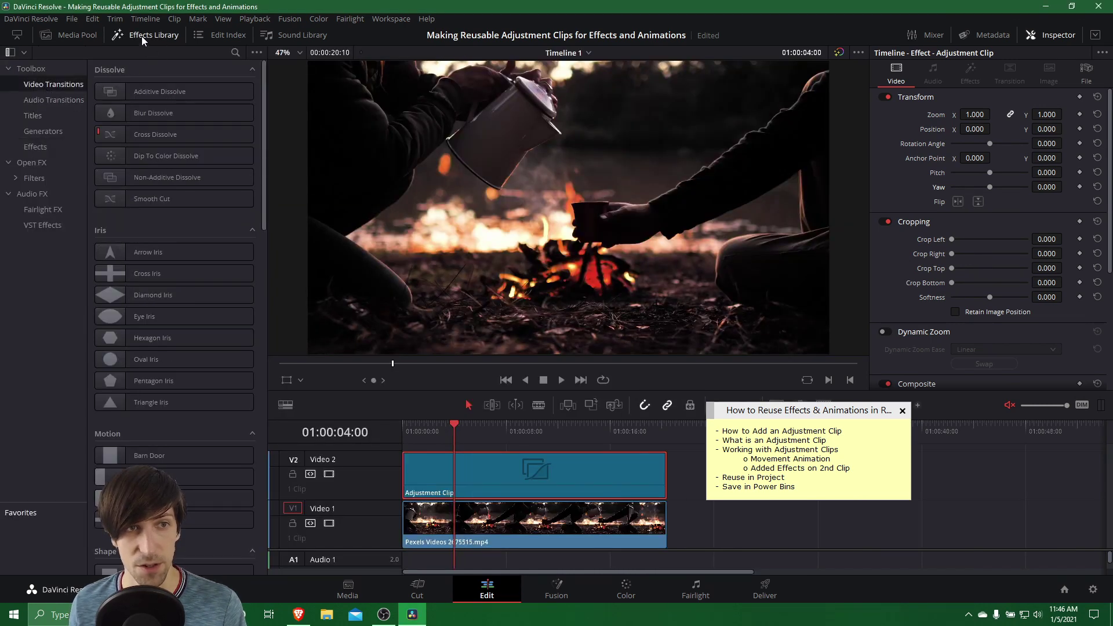
left_click(142, 36)
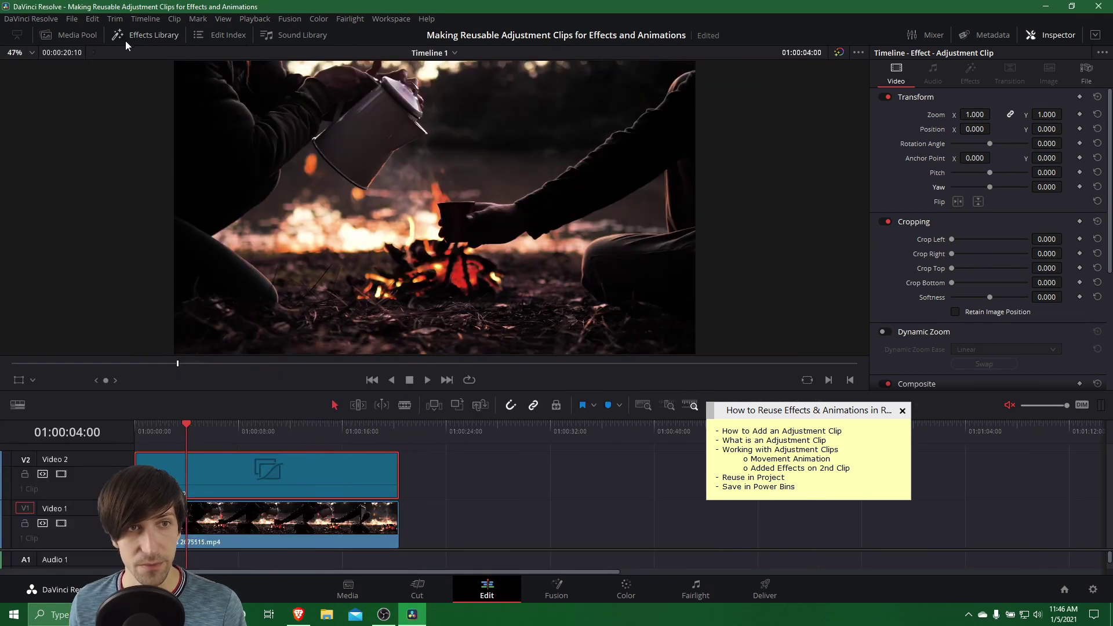
left_click(162, 427)
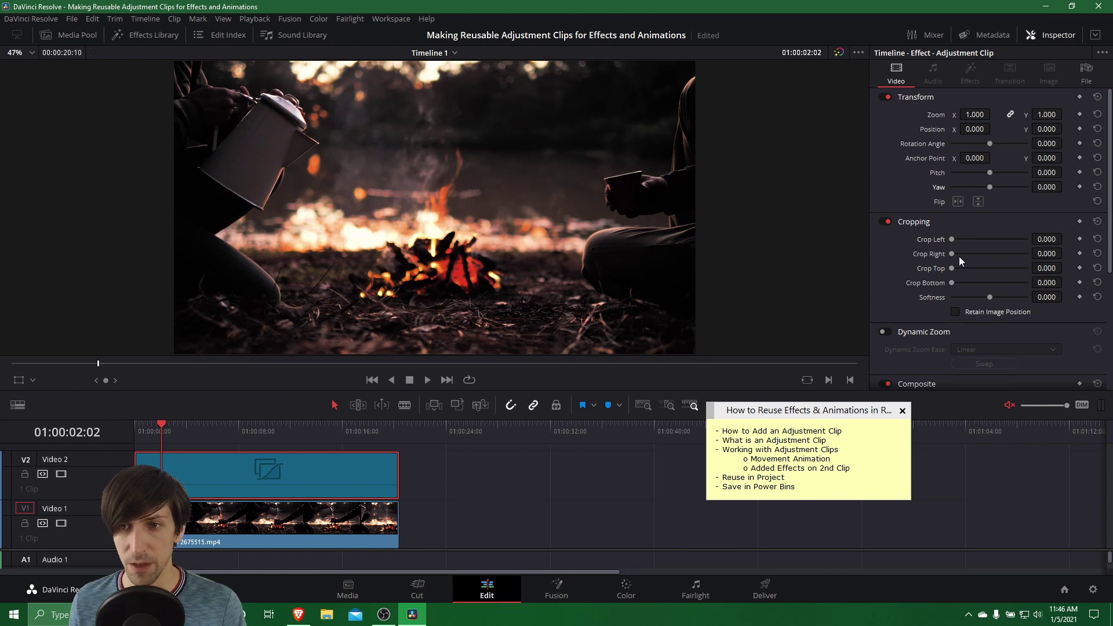
Step: Keyframe Crop Left and Crop Top at two seconds, then set 1920 and 1080 at 01:00:00:00
left_click(1079, 239)
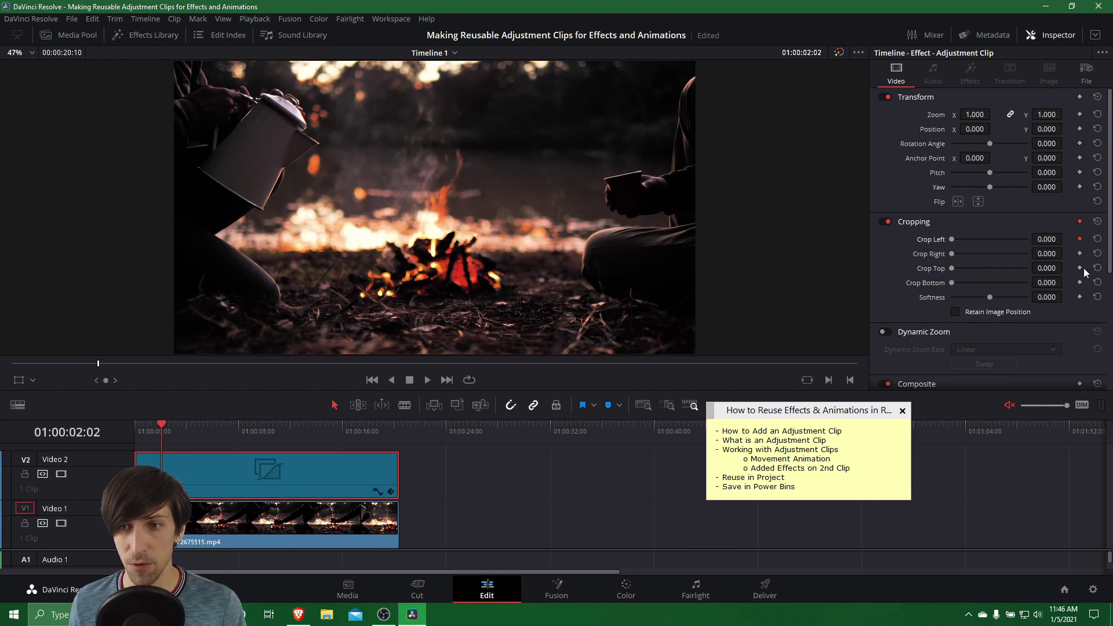
left_click(1077, 269)
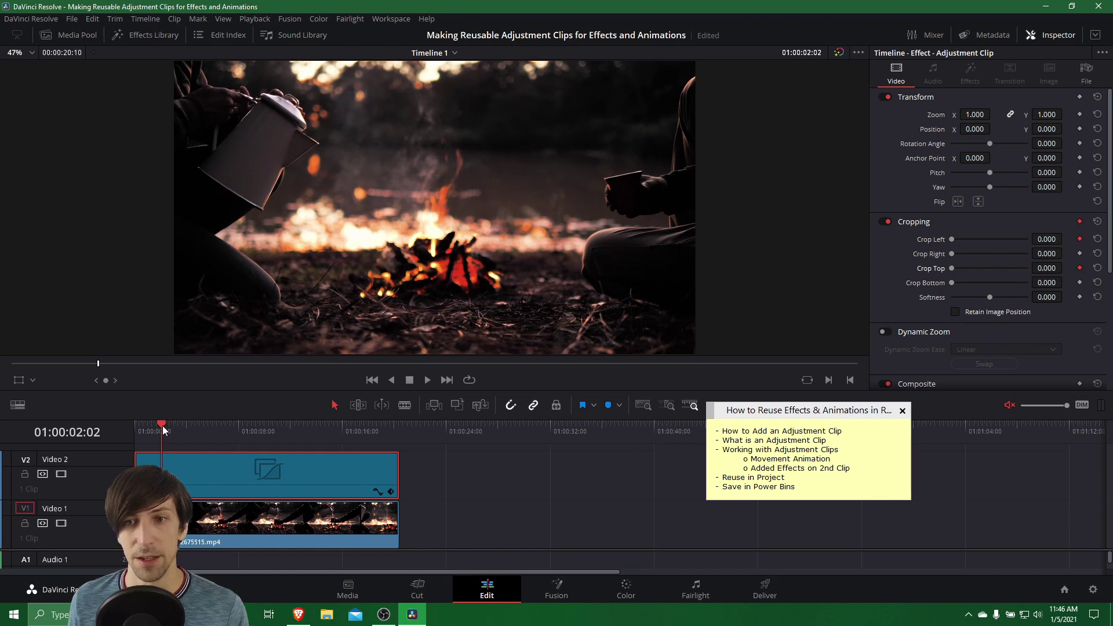
left_click_drag(162, 430, 123, 427)
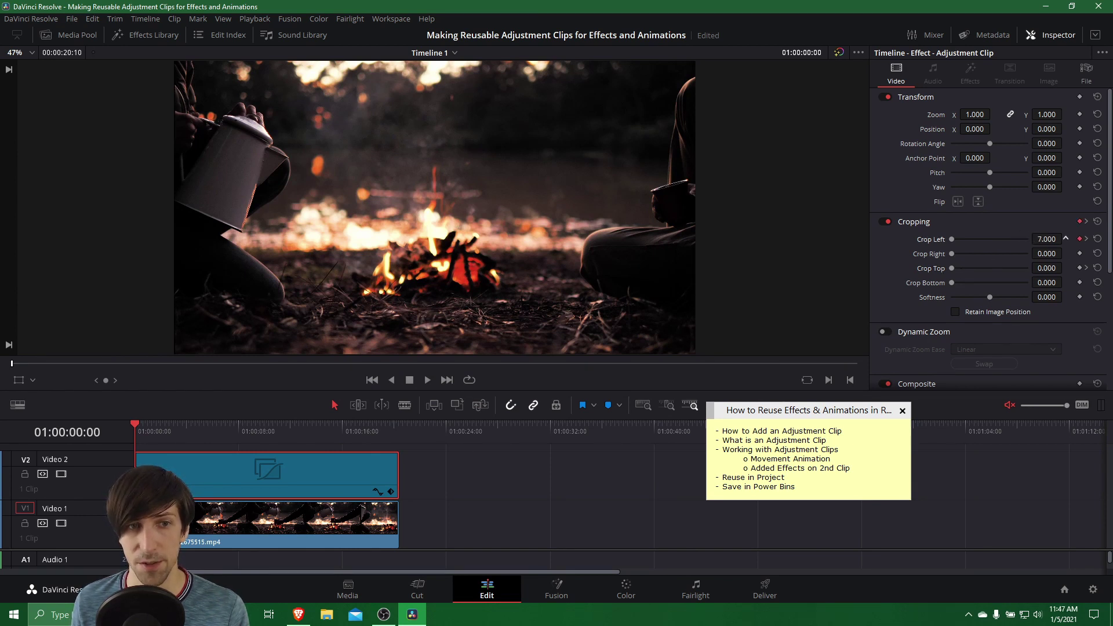
left_click_drag(1065, 237, 1065, 237)
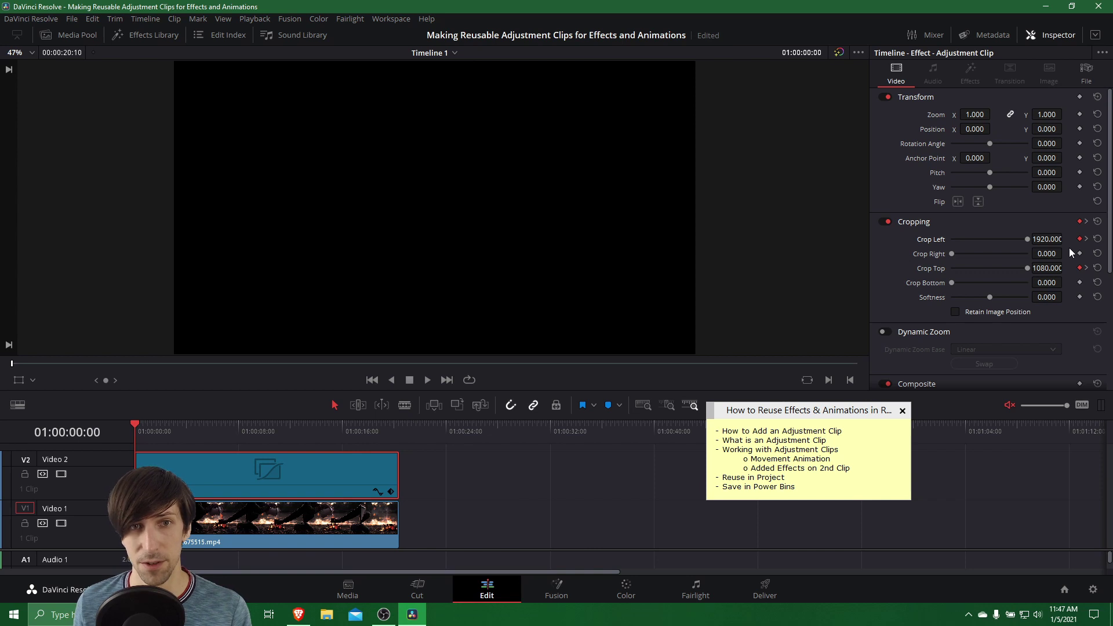
Step: Play back the crop reveal animation and return the playhead to review it
left_click(427, 380)
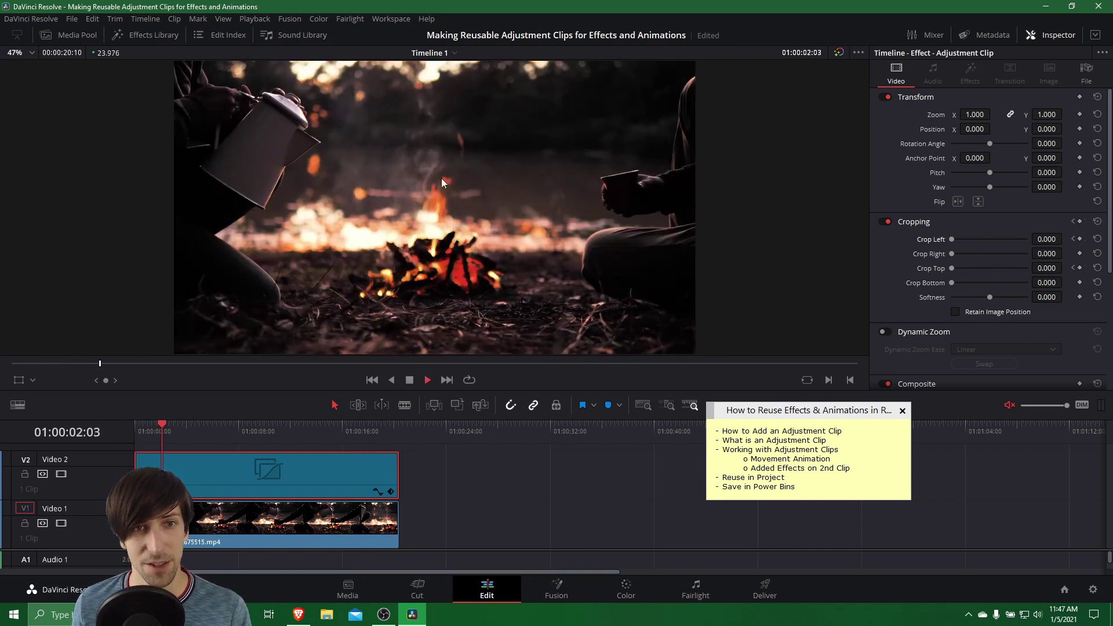
left_click(409, 380)
left_click_drag(160, 426, 155, 428)
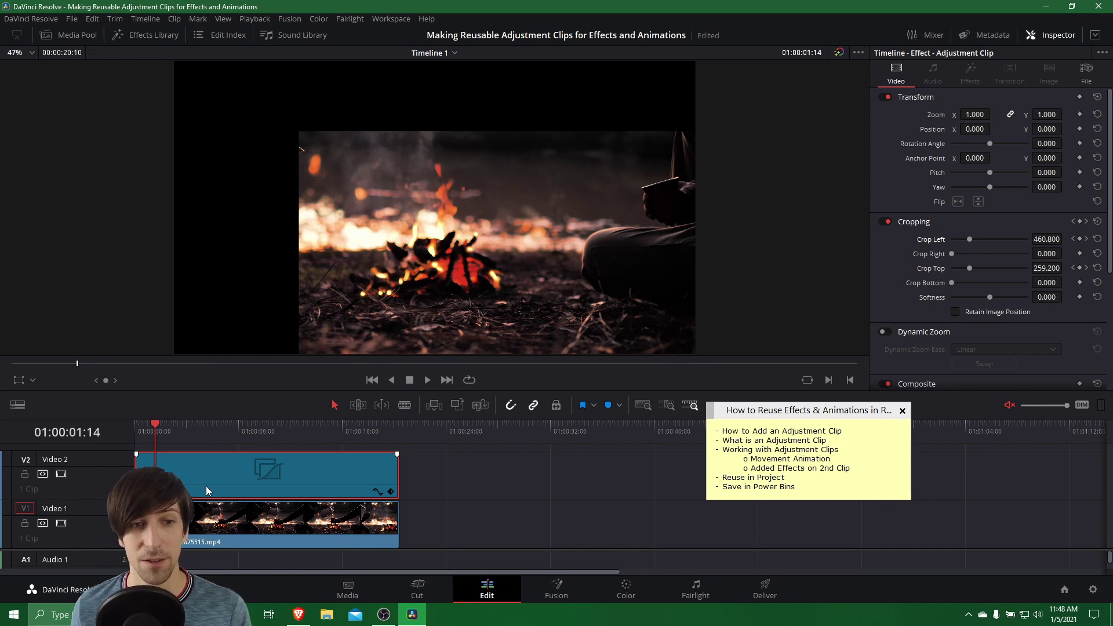
Step: Add Pexels Videos 1494285.mp4 to Video 1 after a gap and select it
left_click(74, 33)
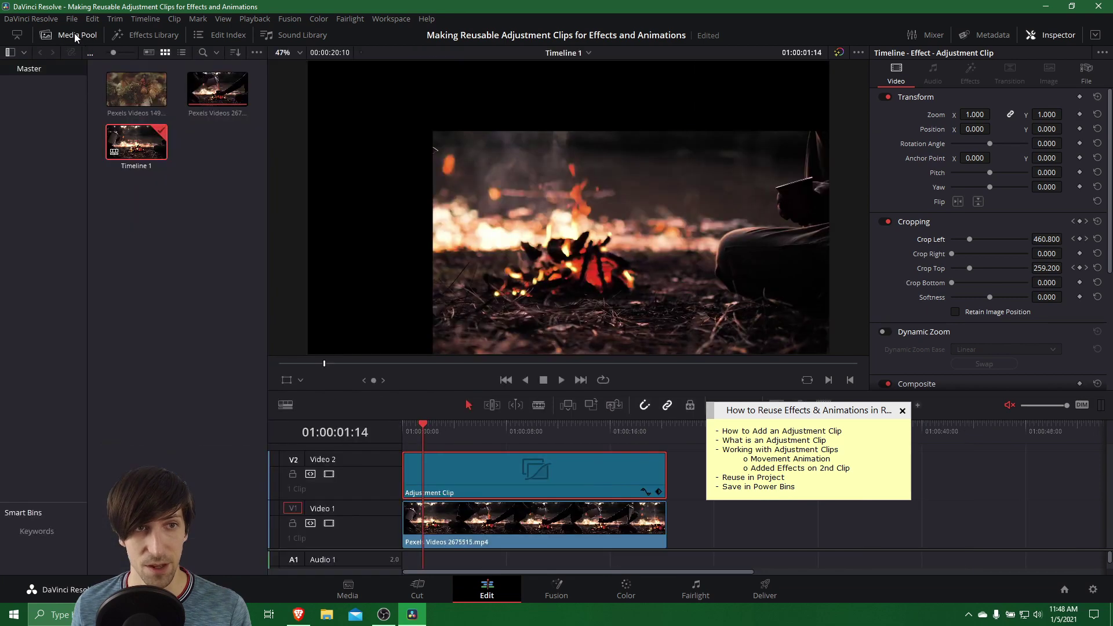
left_click(794, 416)
left_click_drag(794, 416, 925, 297)
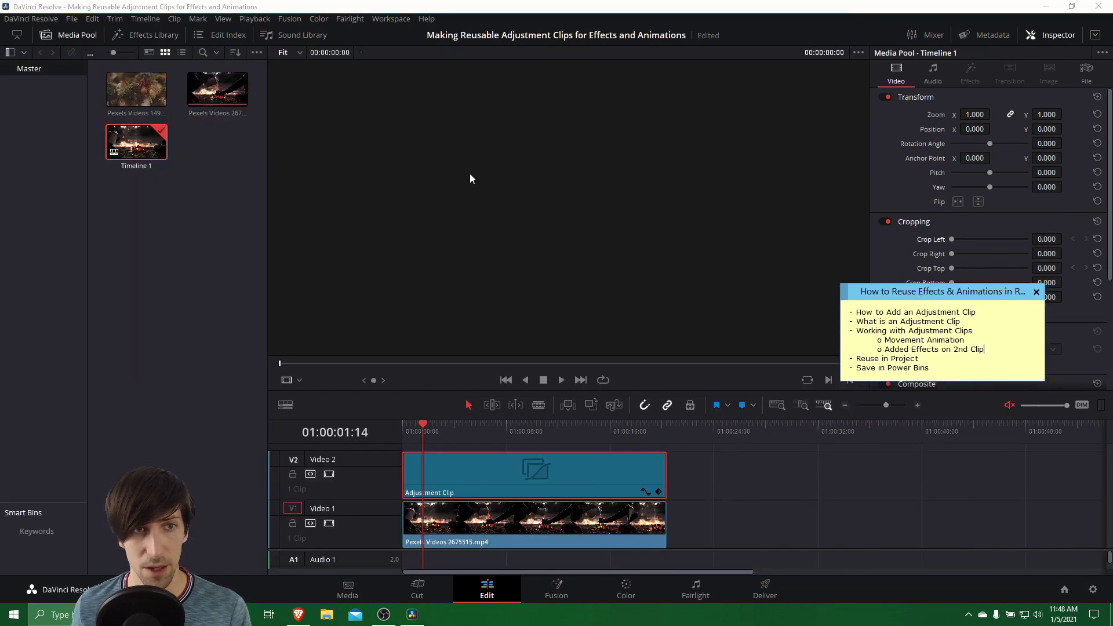
left_click(130, 89)
left_click_drag(130, 89, 740, 516)
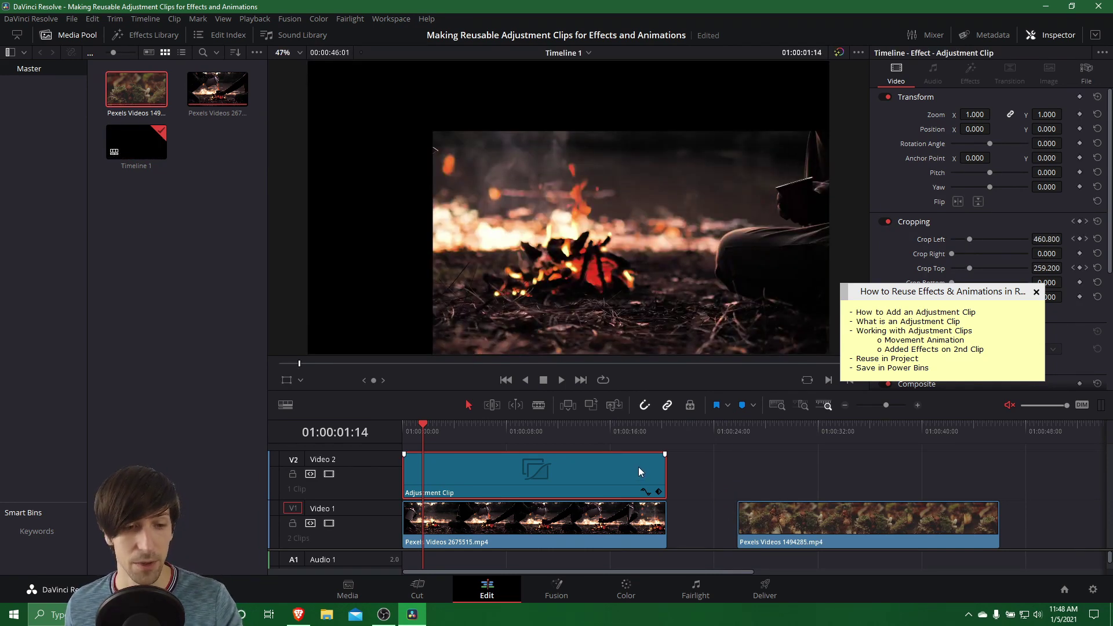
left_click(739, 432)
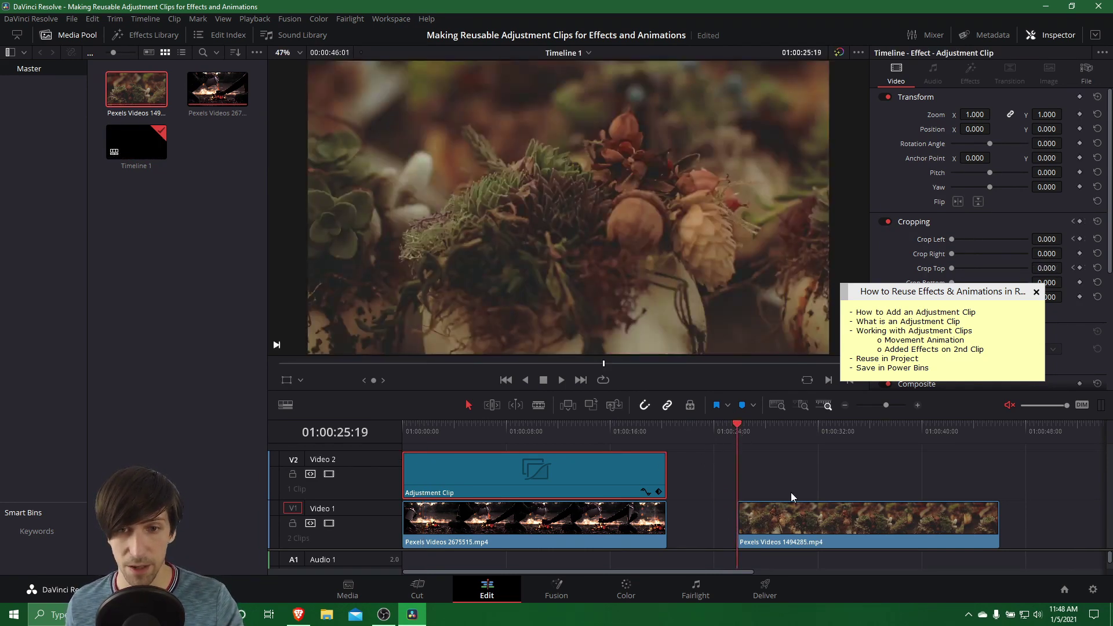
left_click(793, 484)
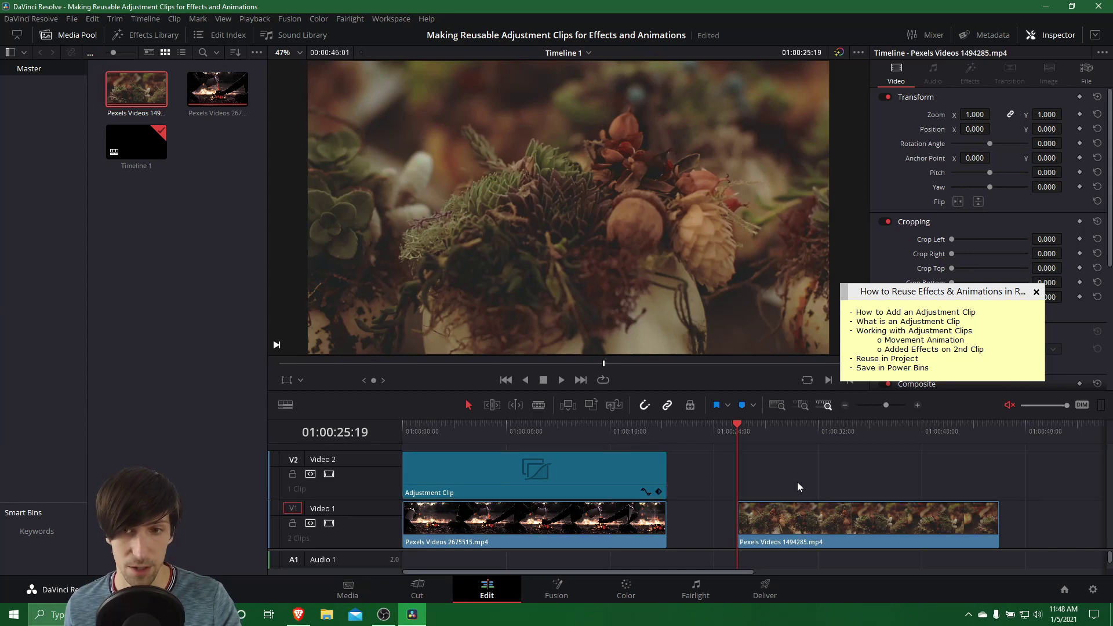
Step: Paste the keyframed adjustment clip onto V2 above the second clip and preview its reveal
key("ctrl+v")
key("ctrl+z")
key("ctrl+v")
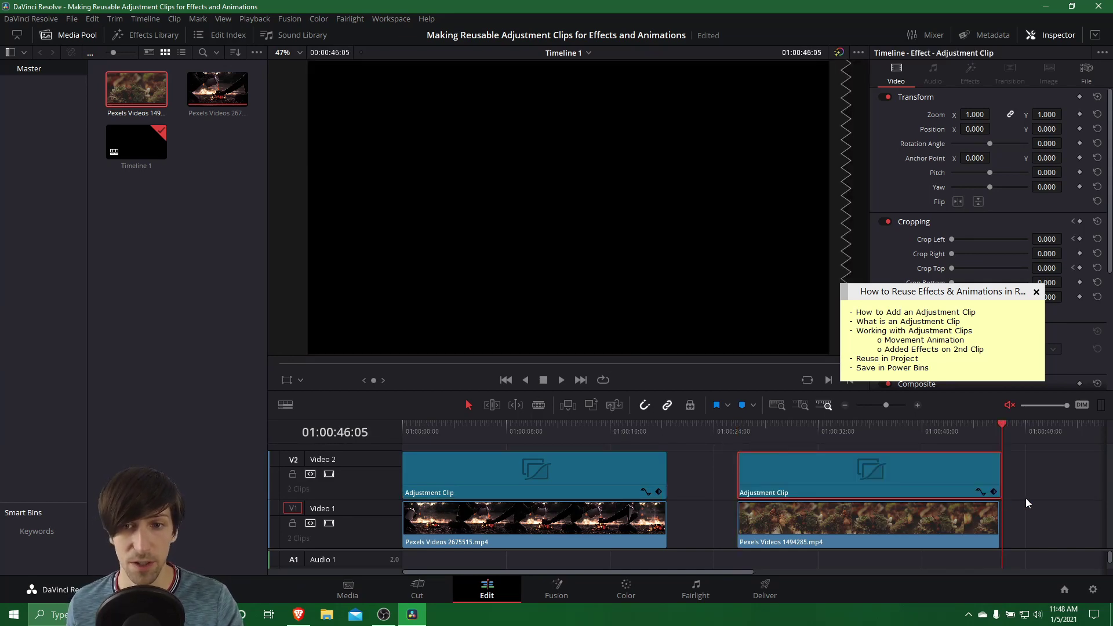
scroll(985, 493, "right", 3)
left_click(663, 432)
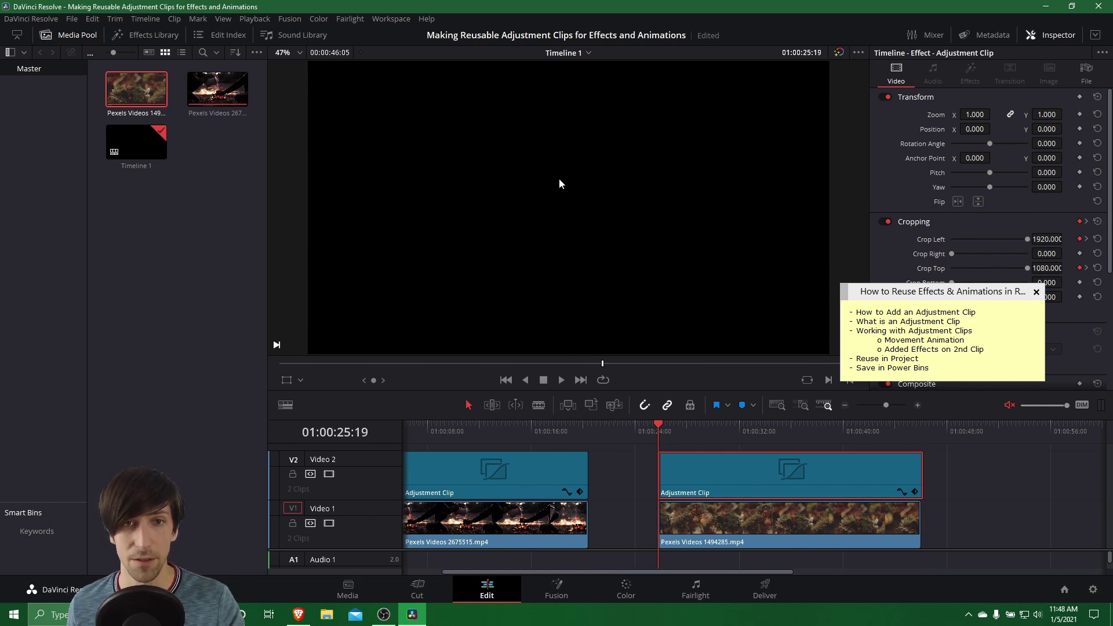
left_click(561, 380)
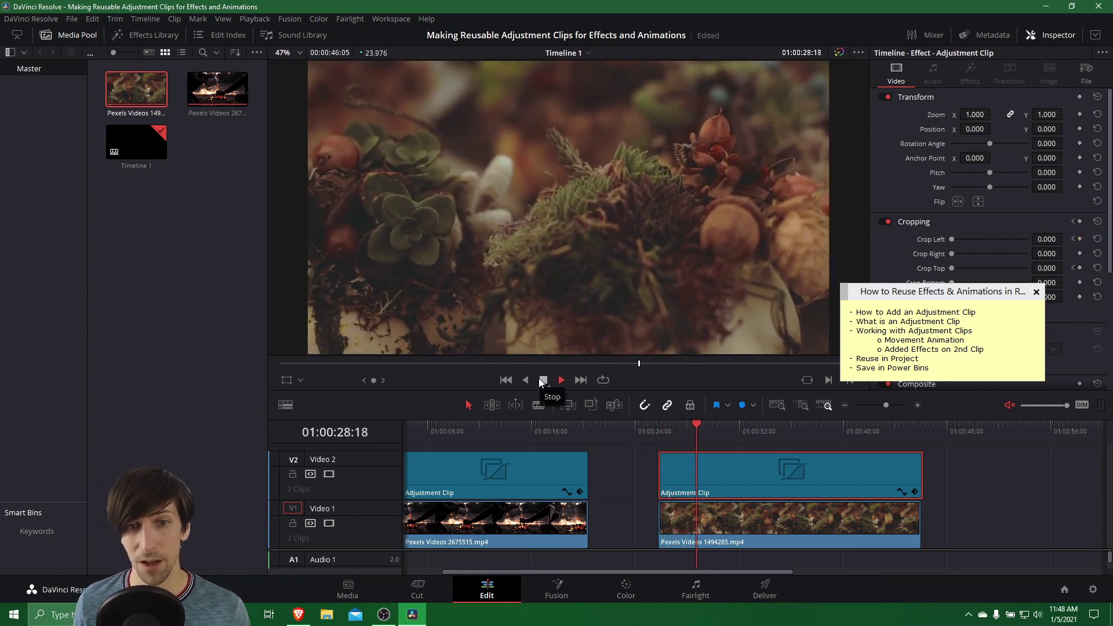
left_click(539, 380)
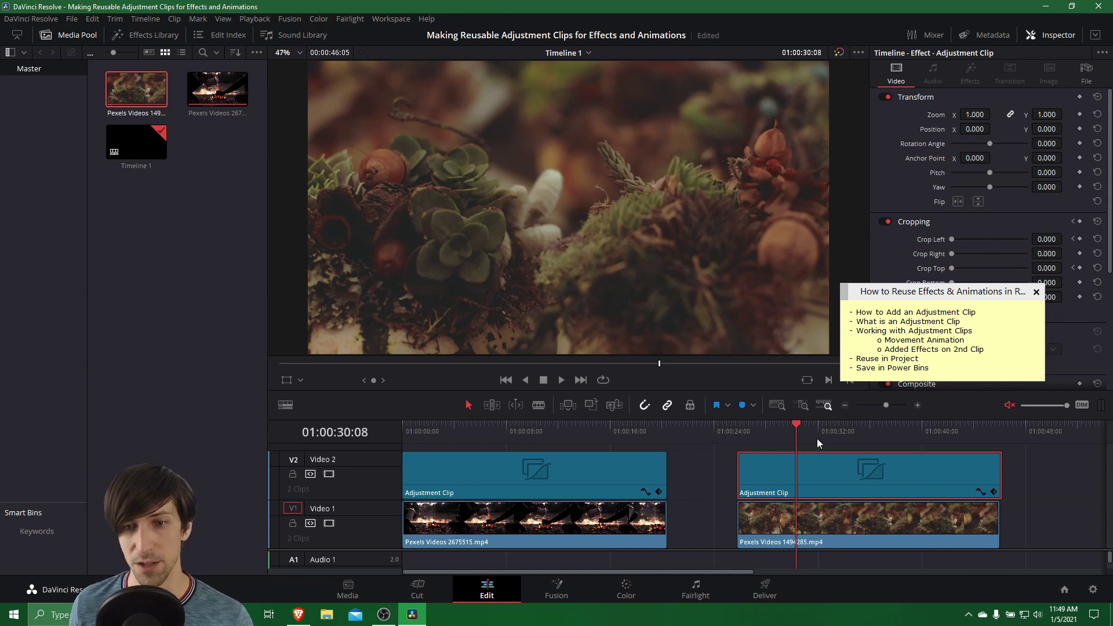
left_click_drag(942, 293, 636, 255)
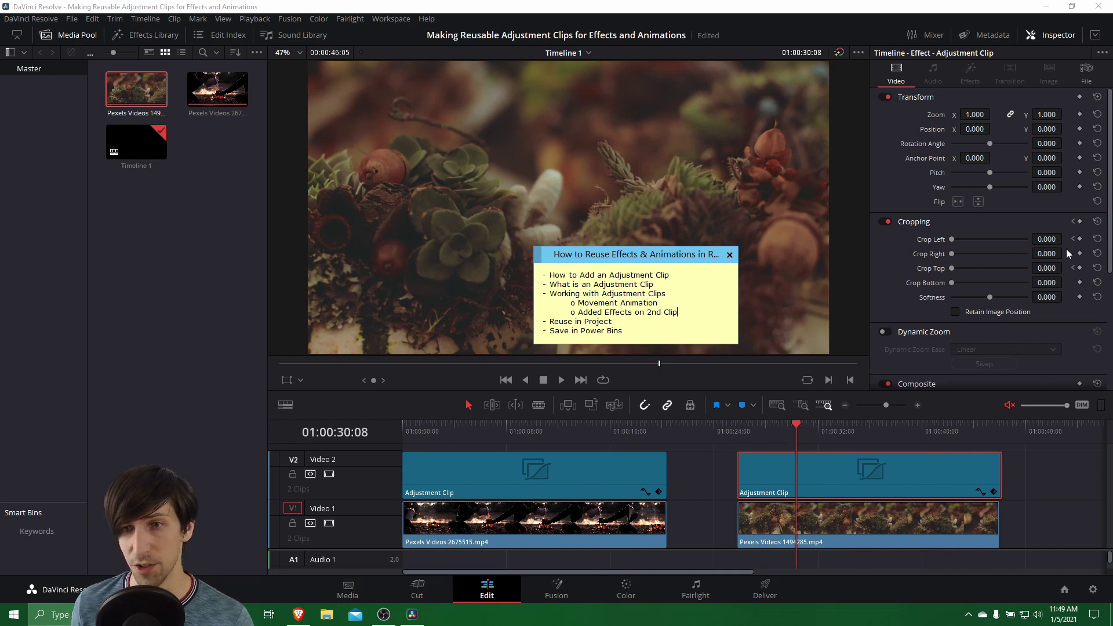
left_click(822, 430)
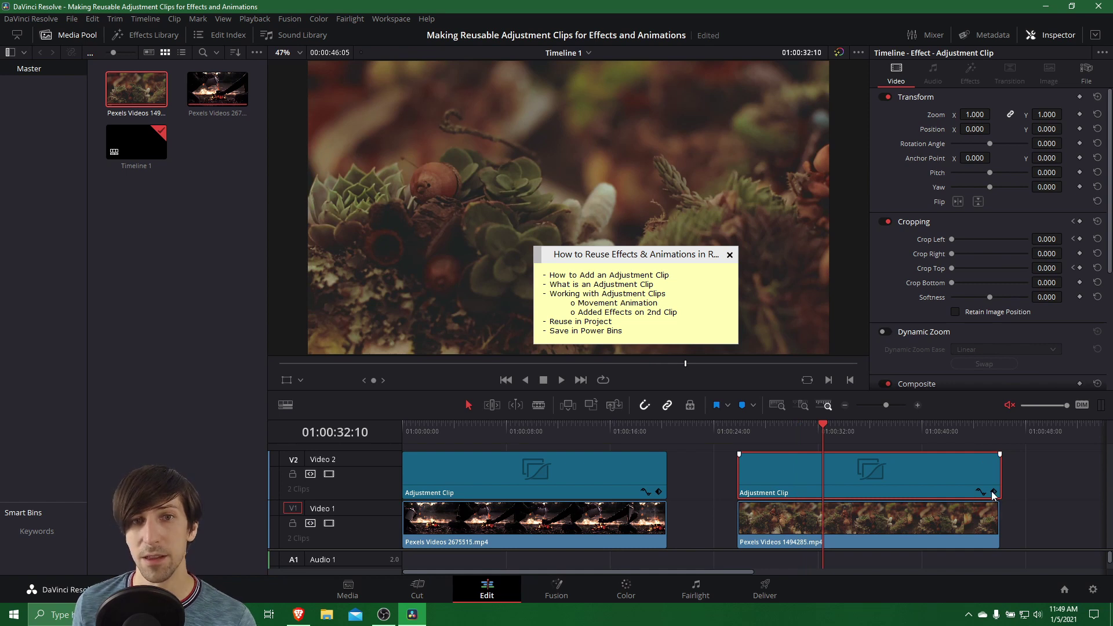
Step: Trim the second adjustment clip back to its last Cropping keyframe
left_click(995, 492)
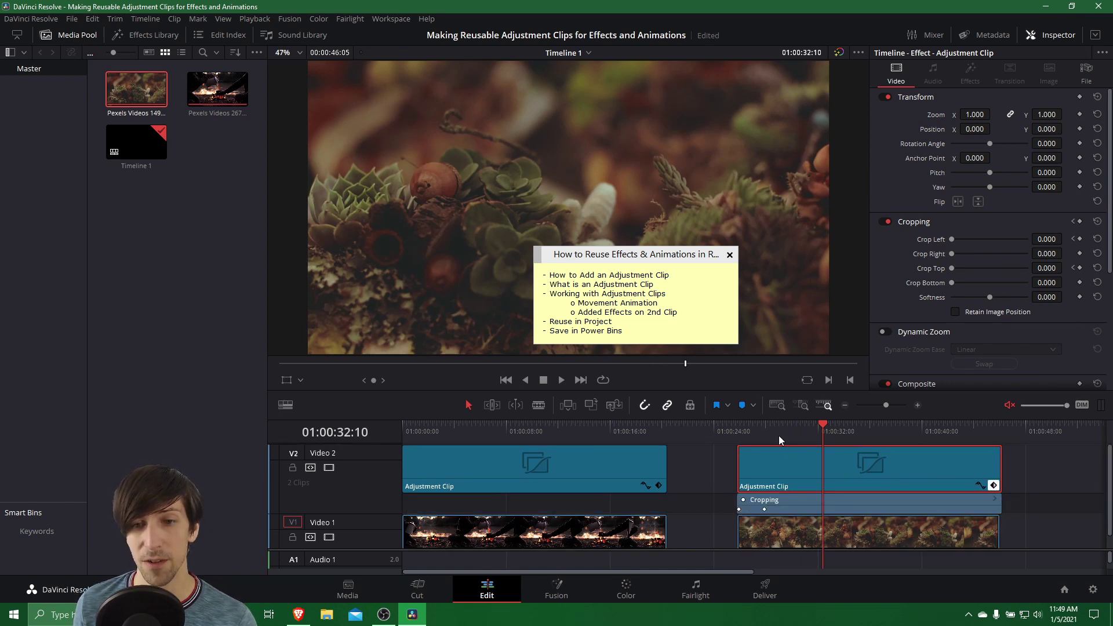
left_click_drag(812, 424, 769, 431)
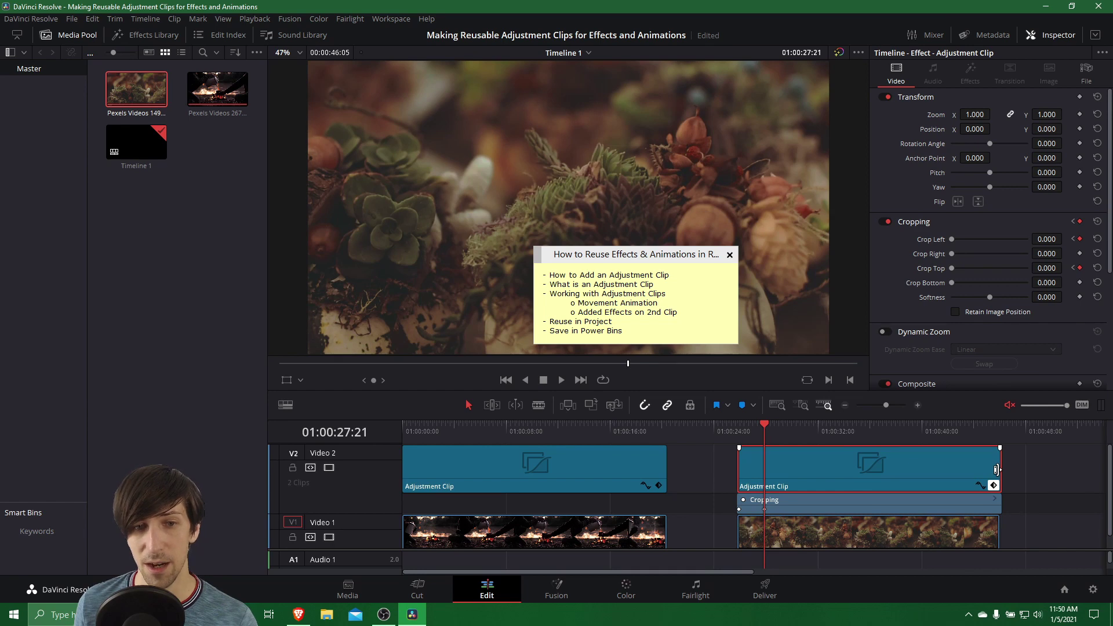
left_click_drag(996, 469, 762, 468)
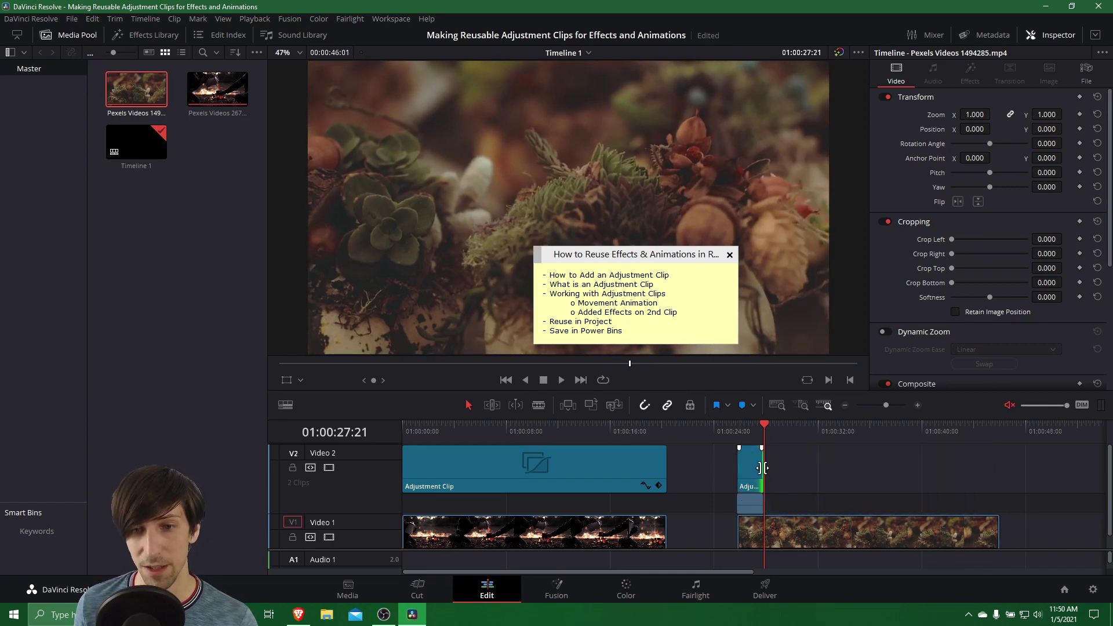
Step: Trim the first adjustment clip back to its last crop keyframe after previewing
left_click(742, 430)
key("space")
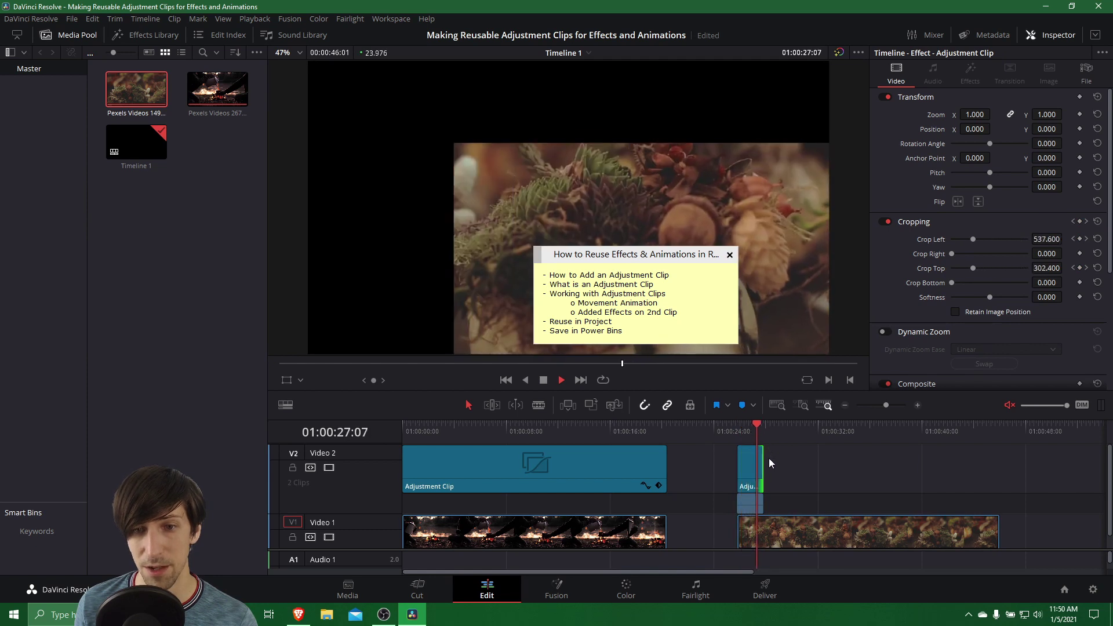
left_click(433, 429)
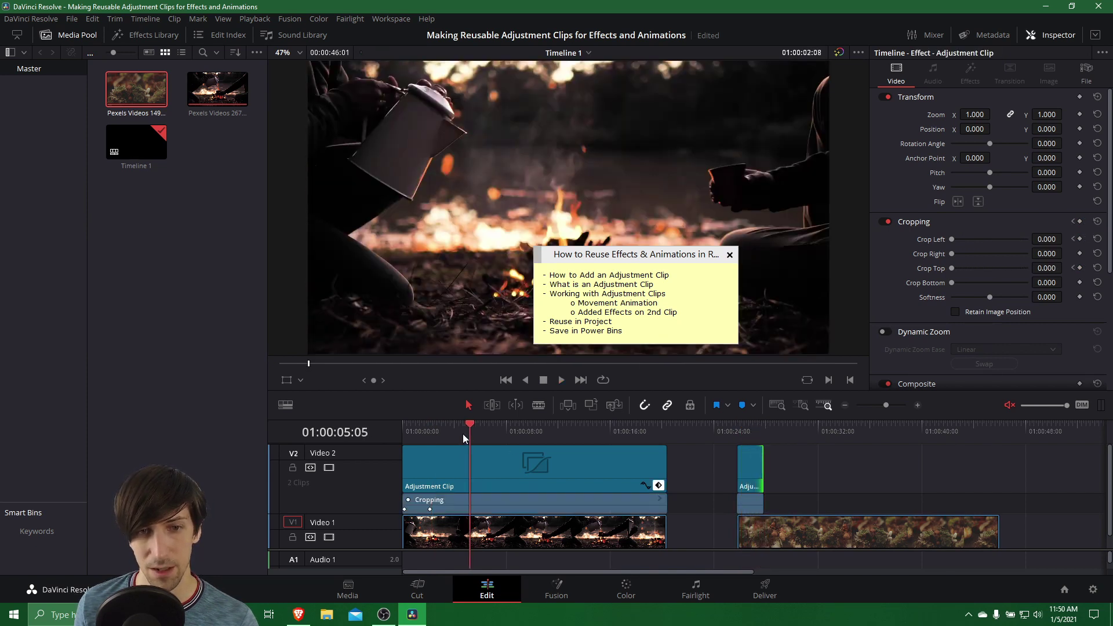
left_click(437, 431)
left_click_drag(661, 468, 428, 468)
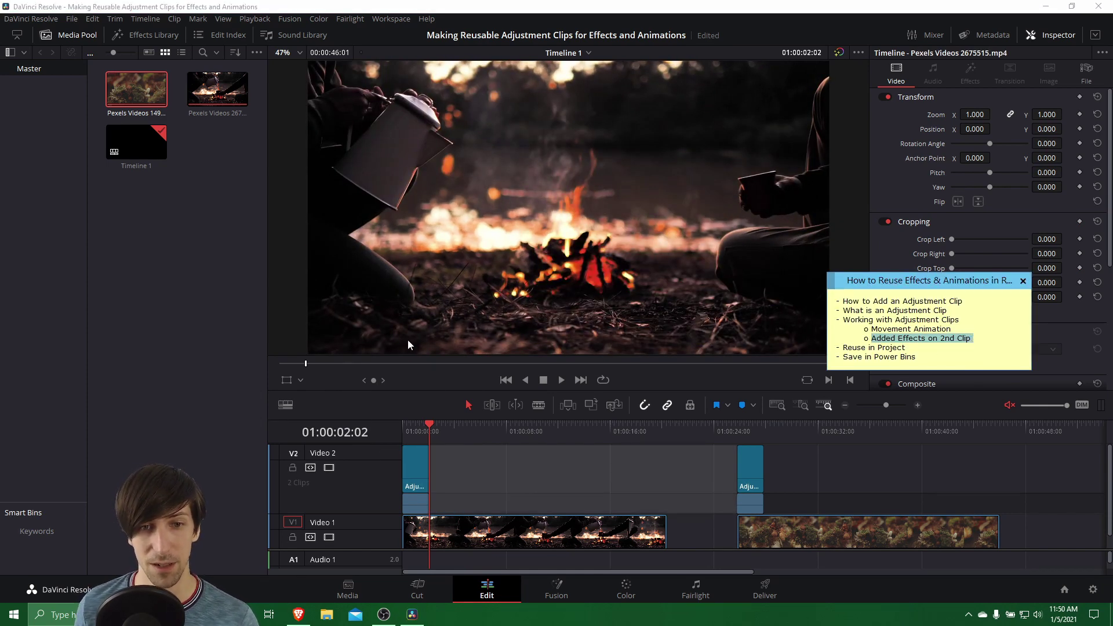
Step: Add a new Adjustment Clip on Video 3, extended over the first campfire clip
left_click_drag(406, 392, 394, 267)
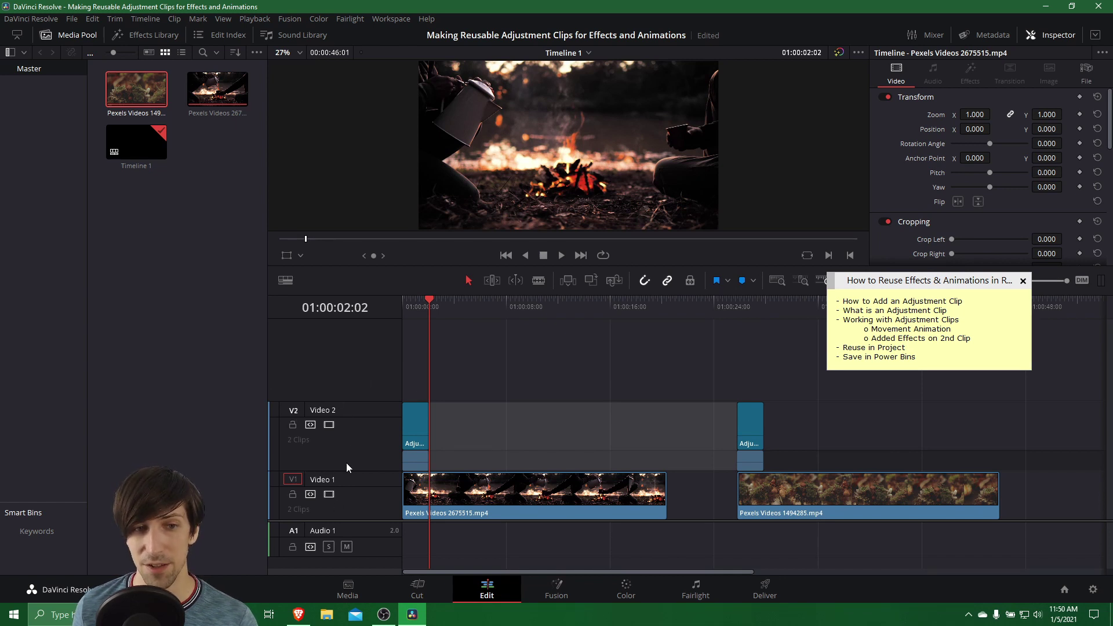
left_click(145, 75)
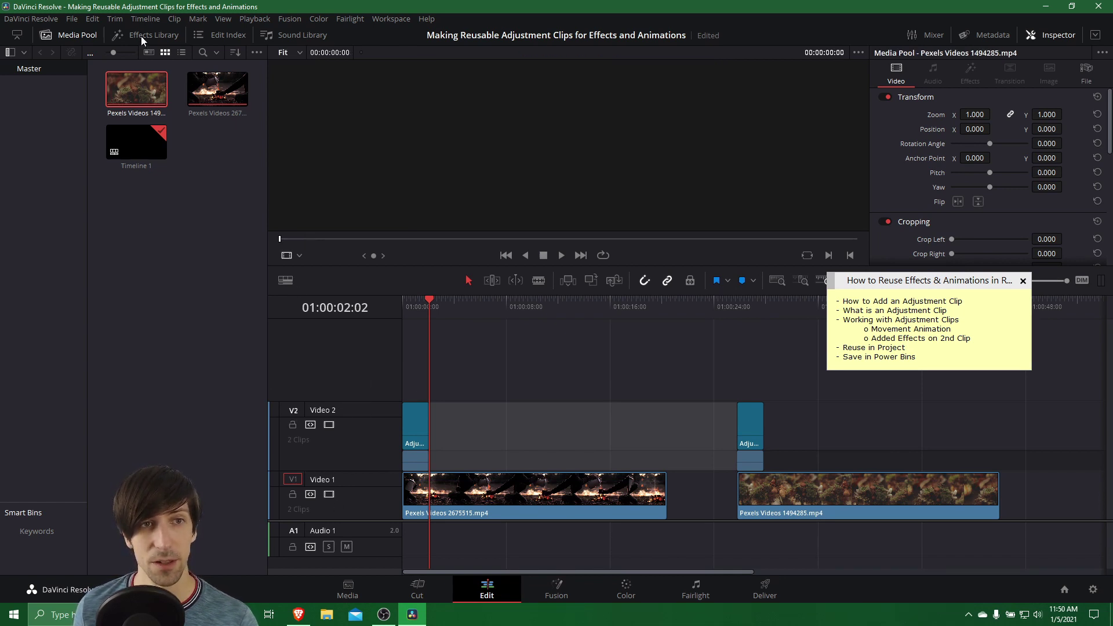
left_click(141, 36)
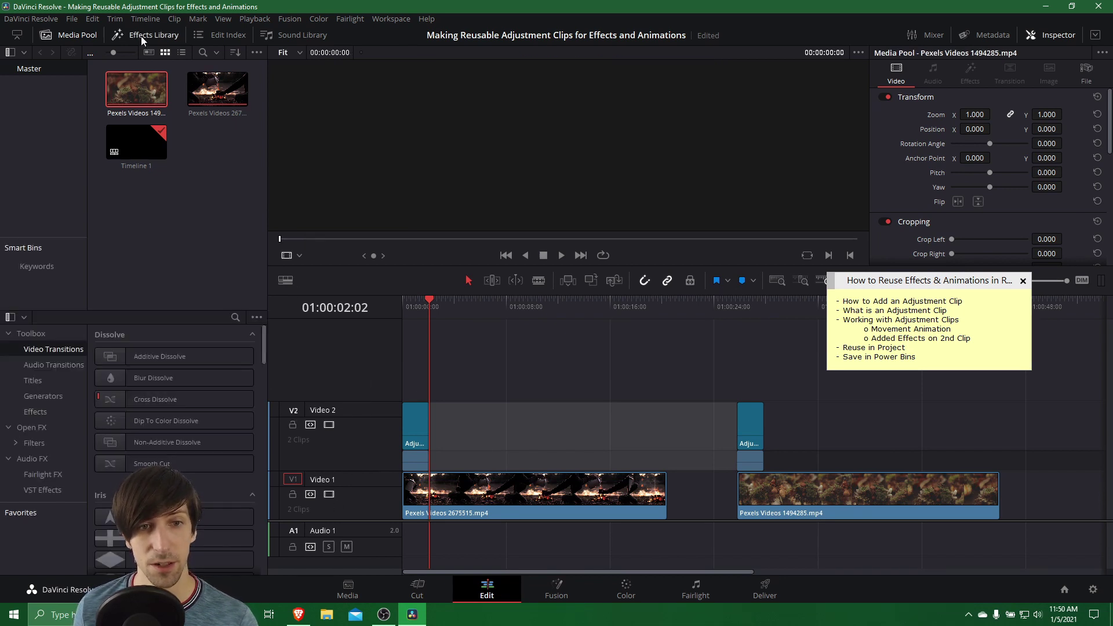
left_click(49, 410)
left_click_drag(129, 357, 407, 369)
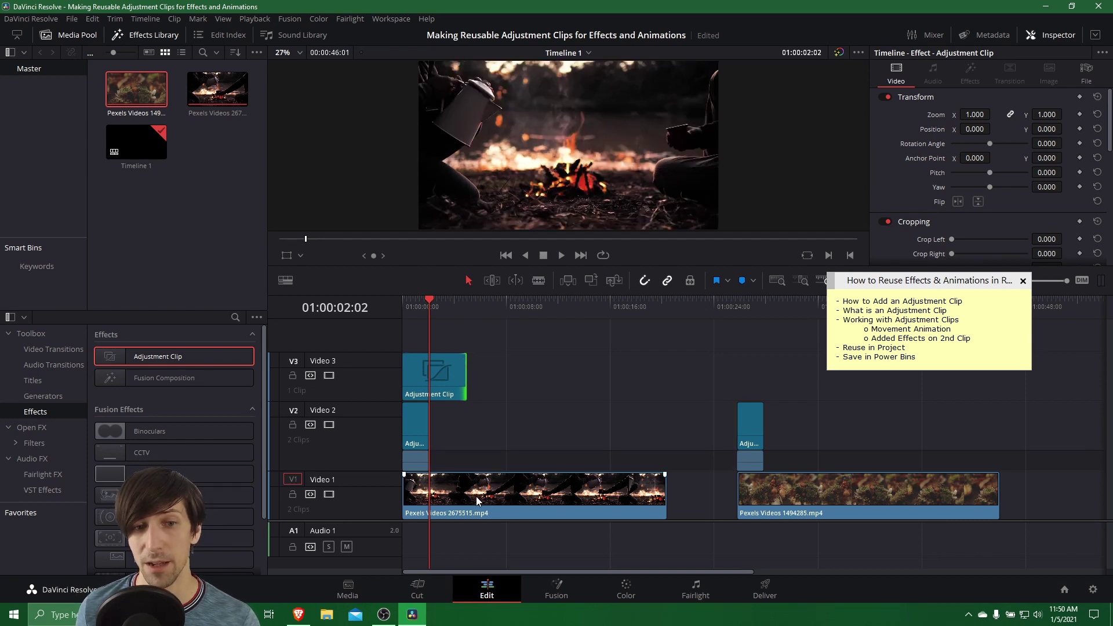
left_click_drag(458, 377, 652, 381)
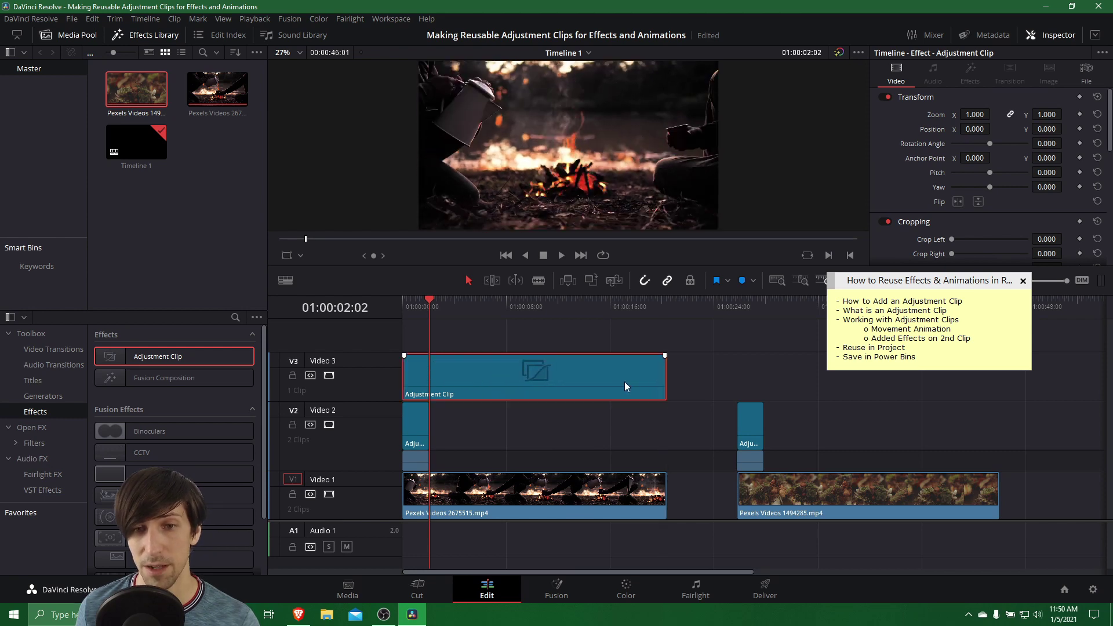
Step: Return the playhead into the first campfire clip to review the V3 adjustment clip
left_click(731, 308)
left_click(462, 306)
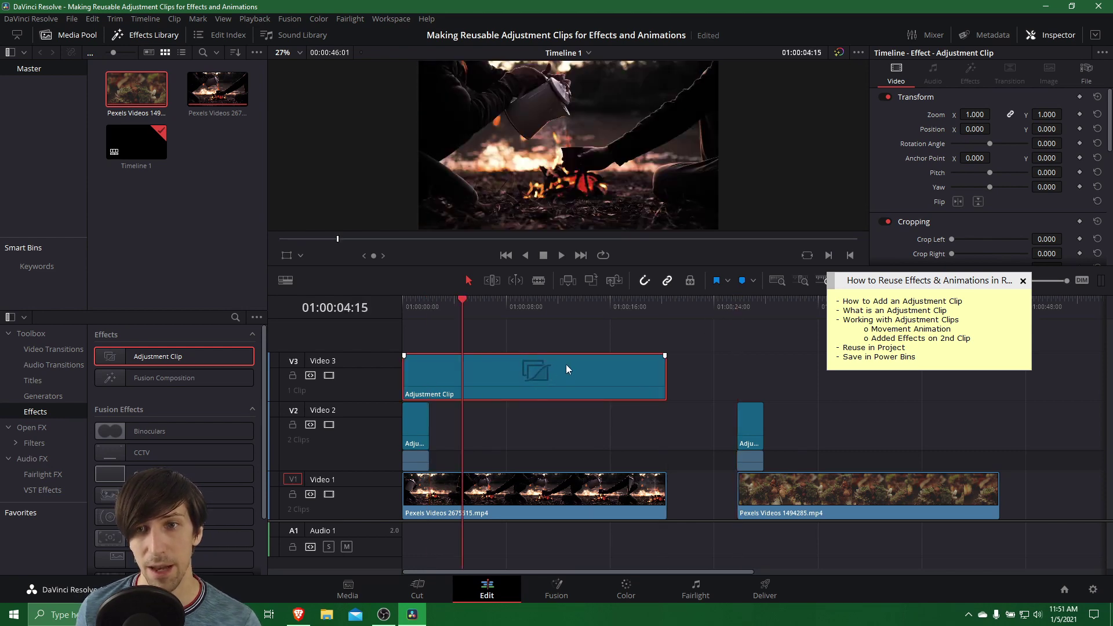
left_click_drag(925, 288, 988, 358)
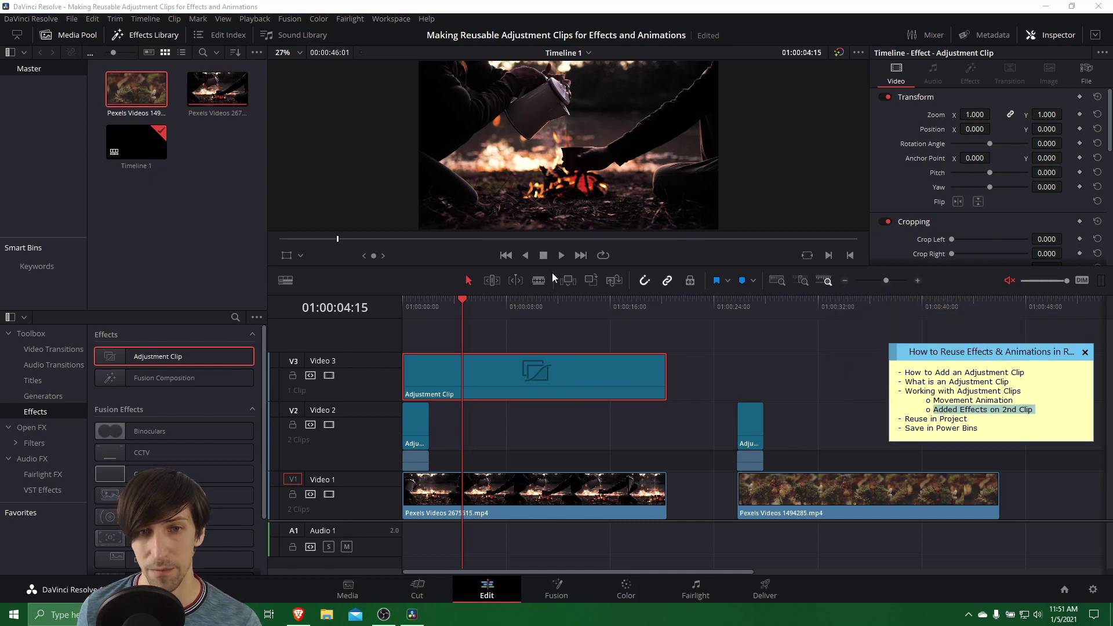
left_click_drag(532, 268, 532, 345)
scroll(1085, 158, "down", 1)
scroll(1043, 107, "up", 1)
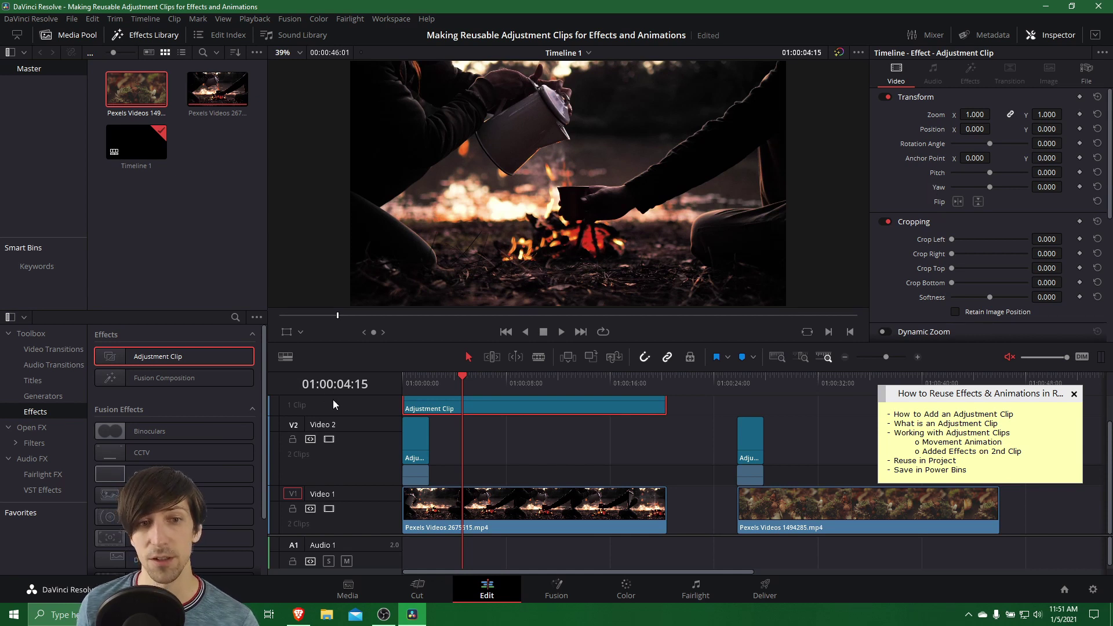
scroll(509, 429, "up", 3)
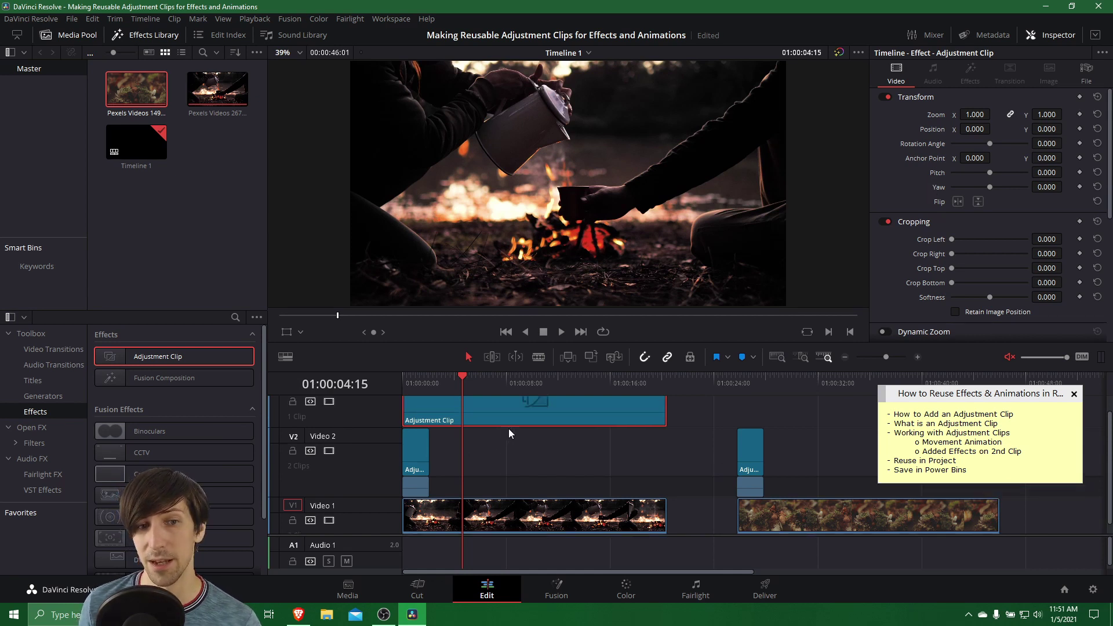
Step: Scroll Open FX to Resolve FX Light and preview Light Rays on the campfire footage
left_click(28, 428)
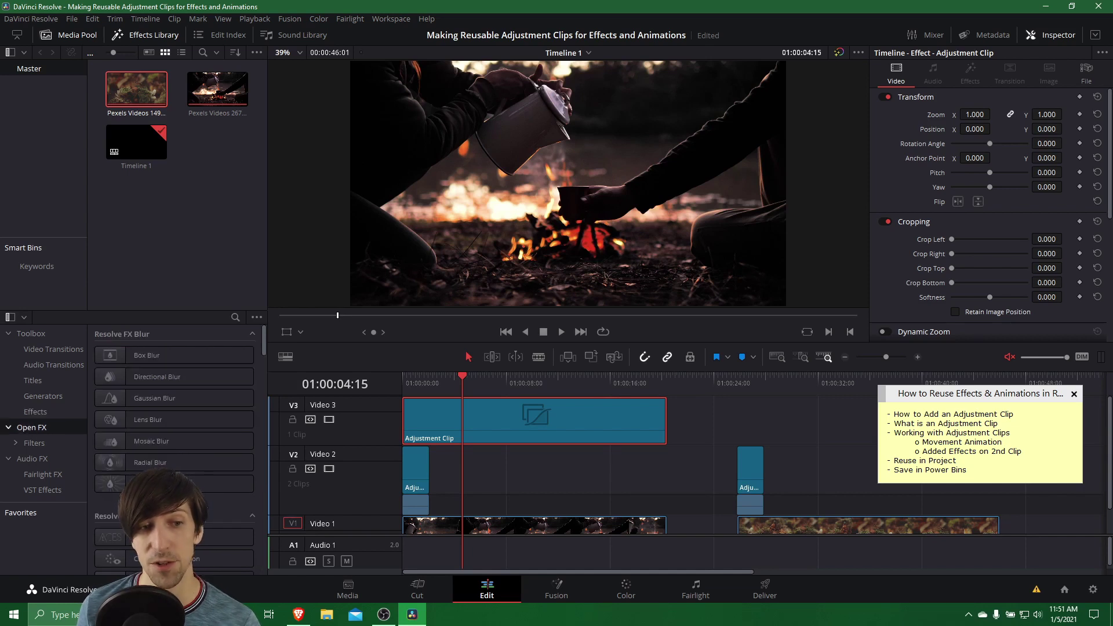
scroll(174, 495, "down", 8)
scroll(211, 393, "down", 8)
scroll(210, 394, "down", 4)
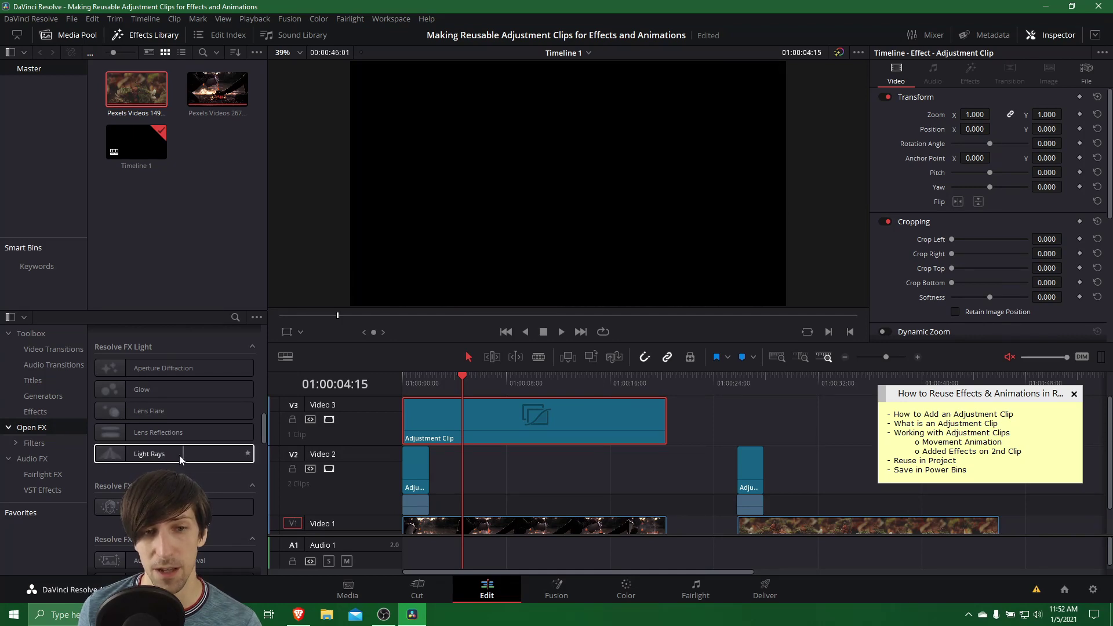
left_click(478, 522)
scroll(484, 504, "down", 2)
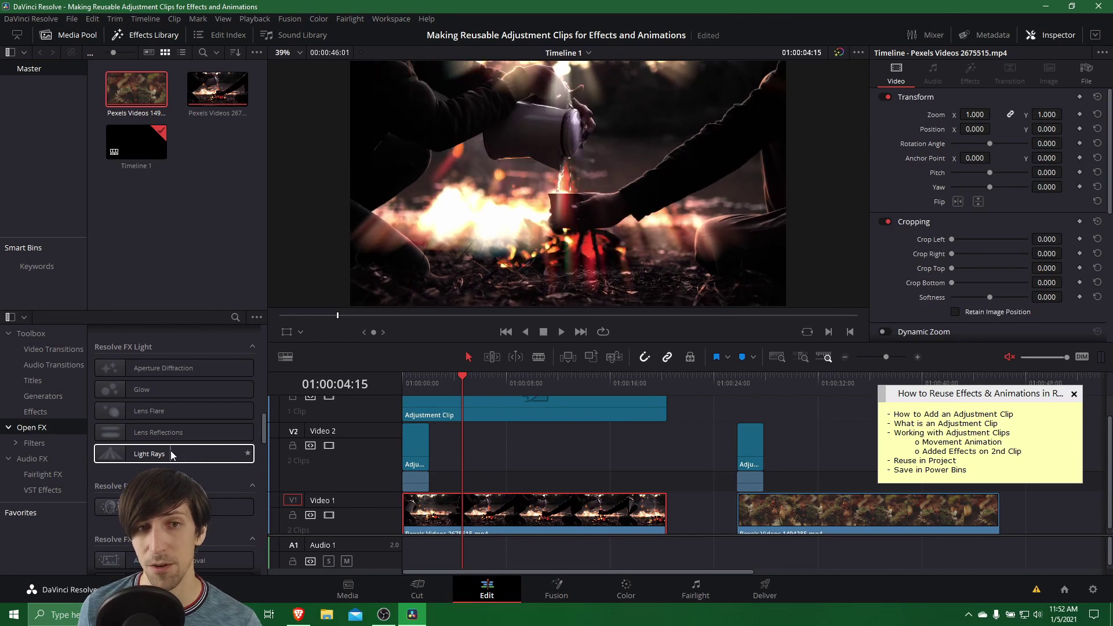
left_click_drag(188, 454, 432, 409)
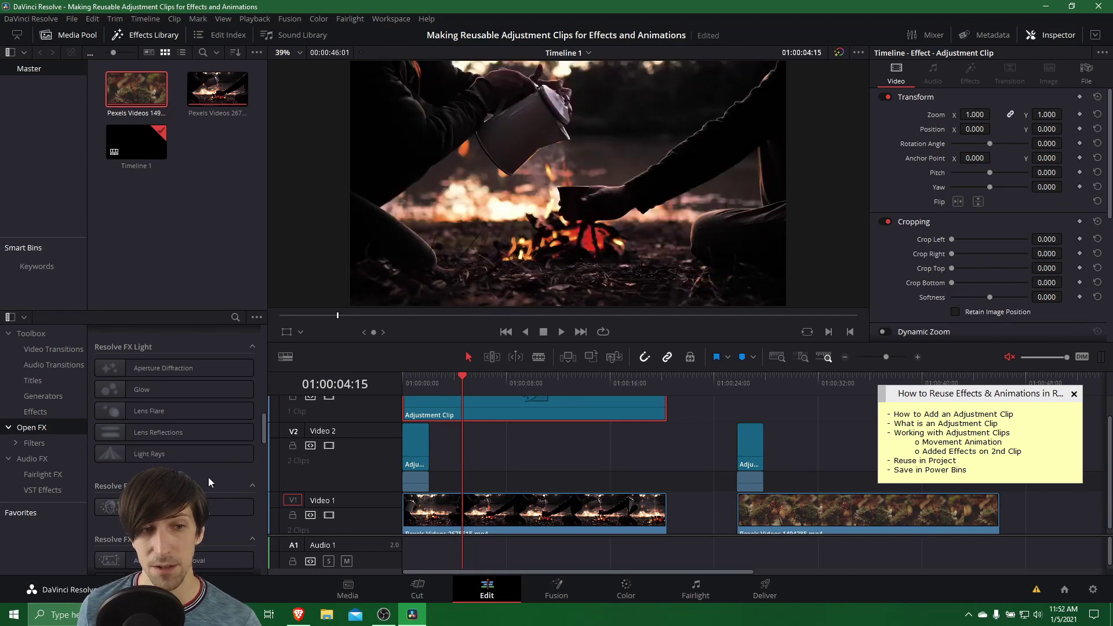
Step: Apply Light Rays to the V3 Adjustment Clip and view its settings in the Inspector
left_click_drag(161, 457, 466, 414)
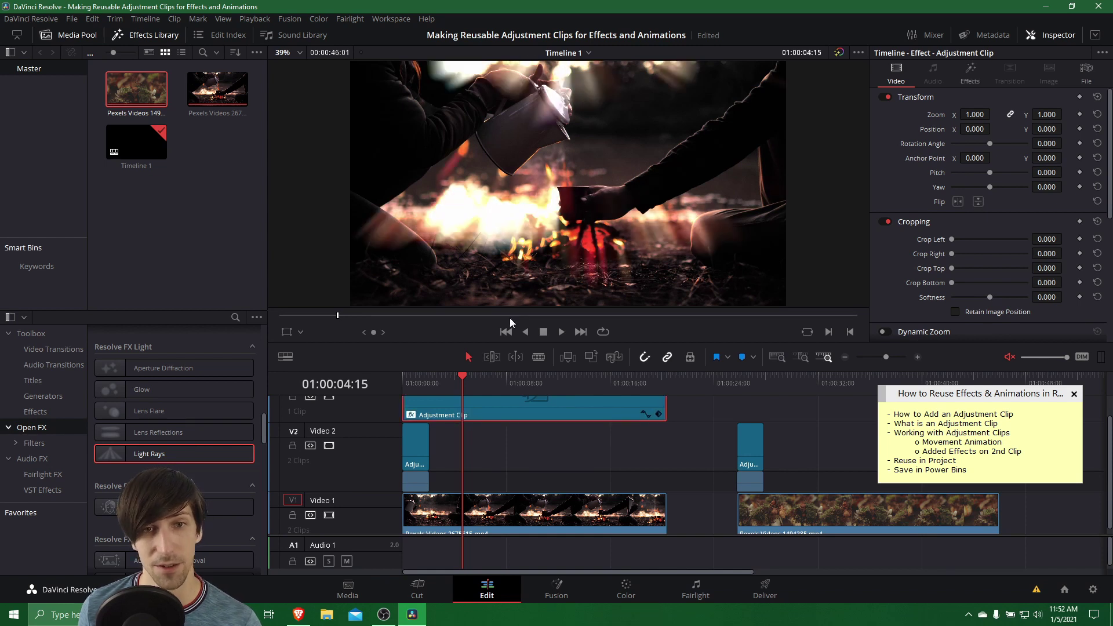
left_click(970, 79)
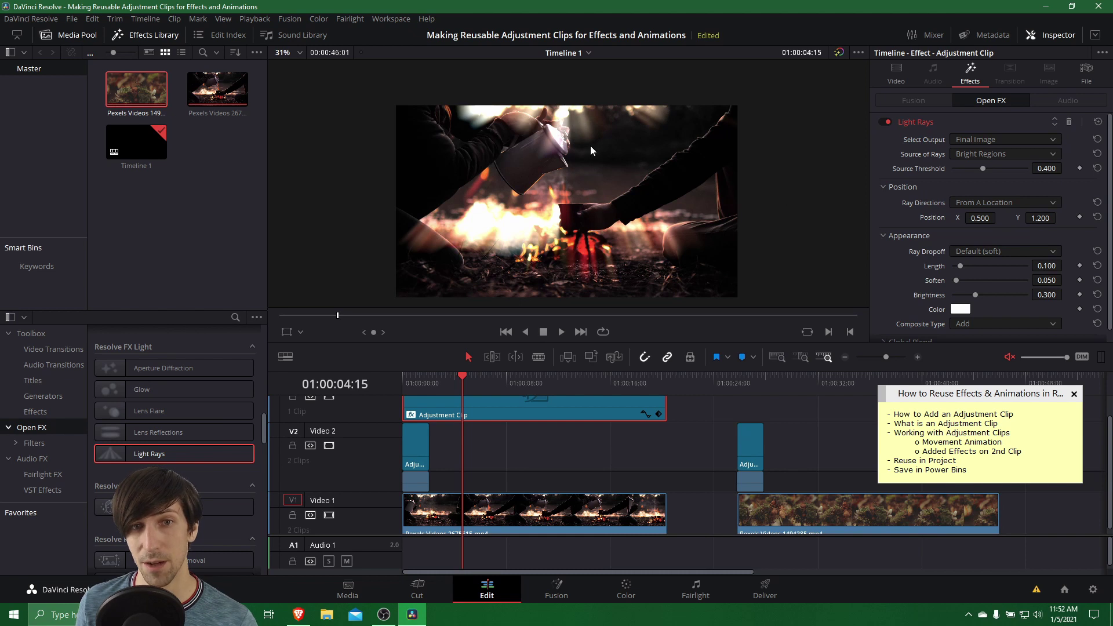
scroll(577, 131, "up", 2)
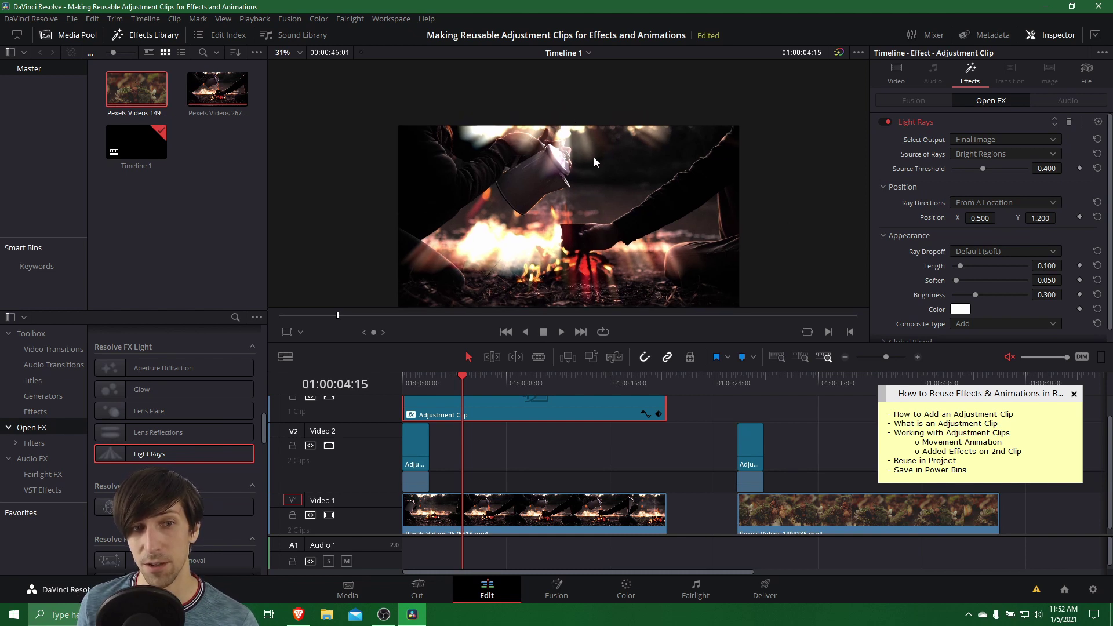
scroll(593, 170, "down", 3)
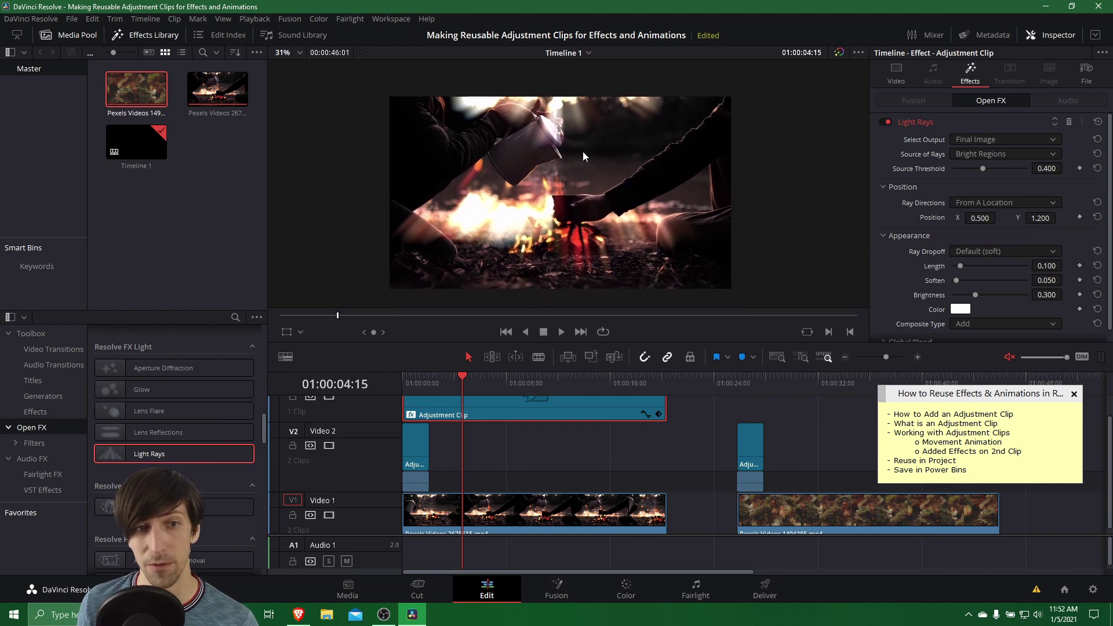
Step: Show the Open FX overlay and move the light rays' source left to 0.179/1.224
left_click(300, 332)
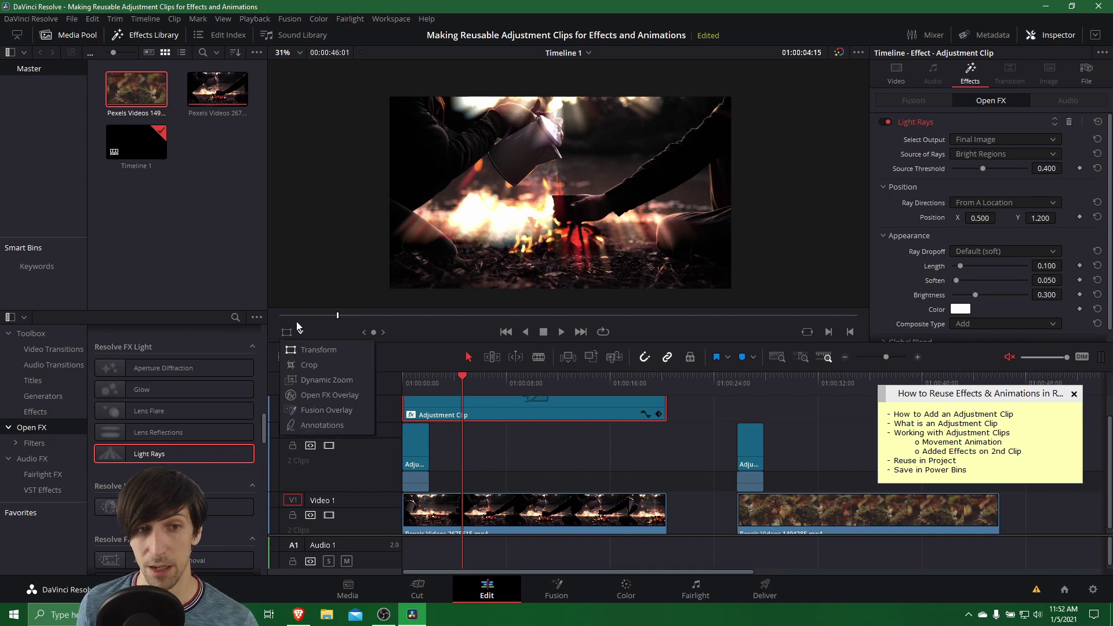
left_click(322, 398)
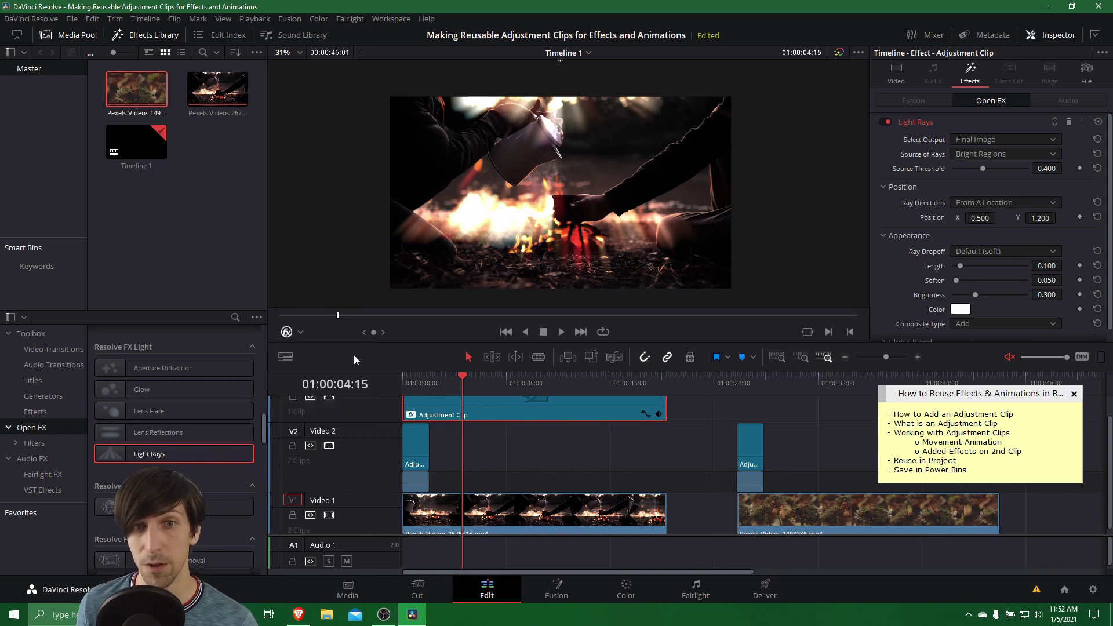
scroll(576, 263, "up", 4)
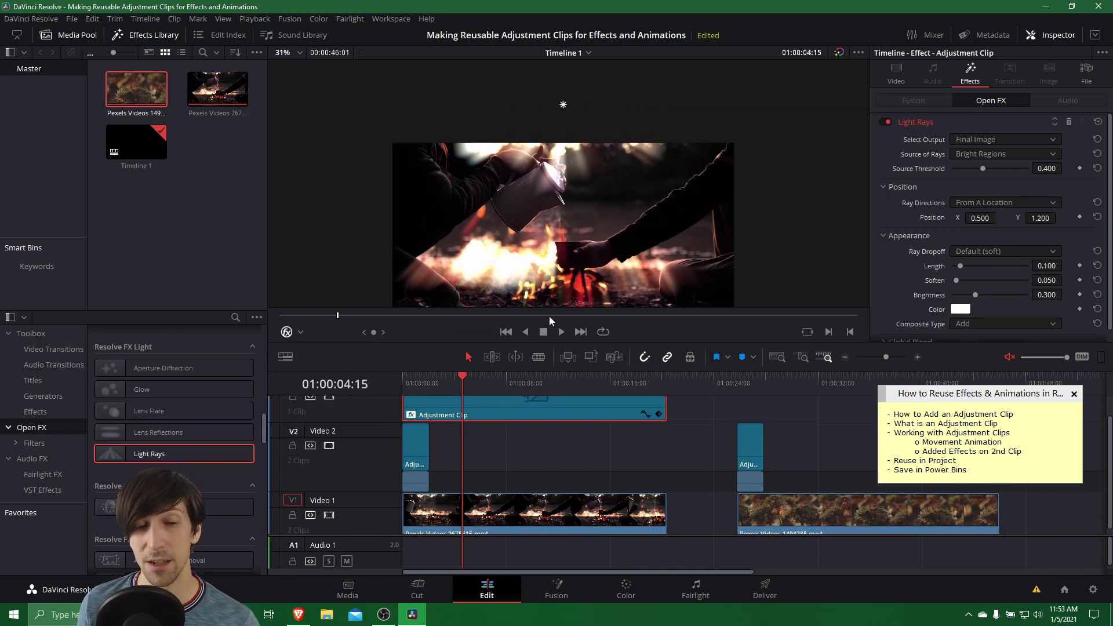
scroll(565, 137, "down", 1)
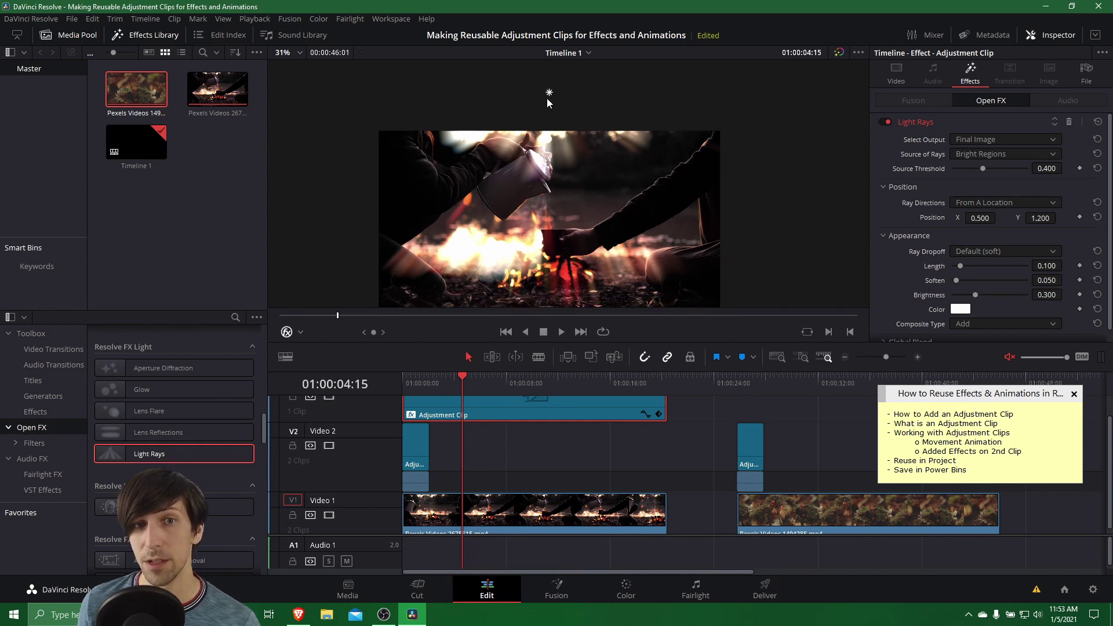
left_click_drag(549, 94, 441, 88)
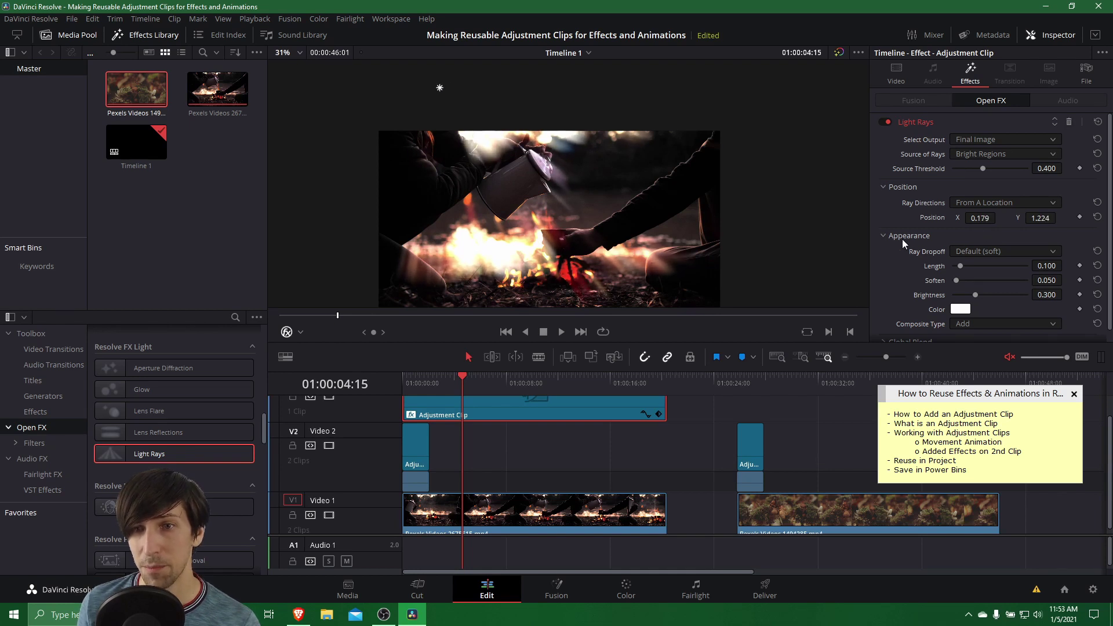
Step: Set Light Rays Length to 0.209, Soften to 0.047 and Brightness to 0.124
scroll(902, 239, "down", 1)
left_click_drag(961, 255, 968, 255)
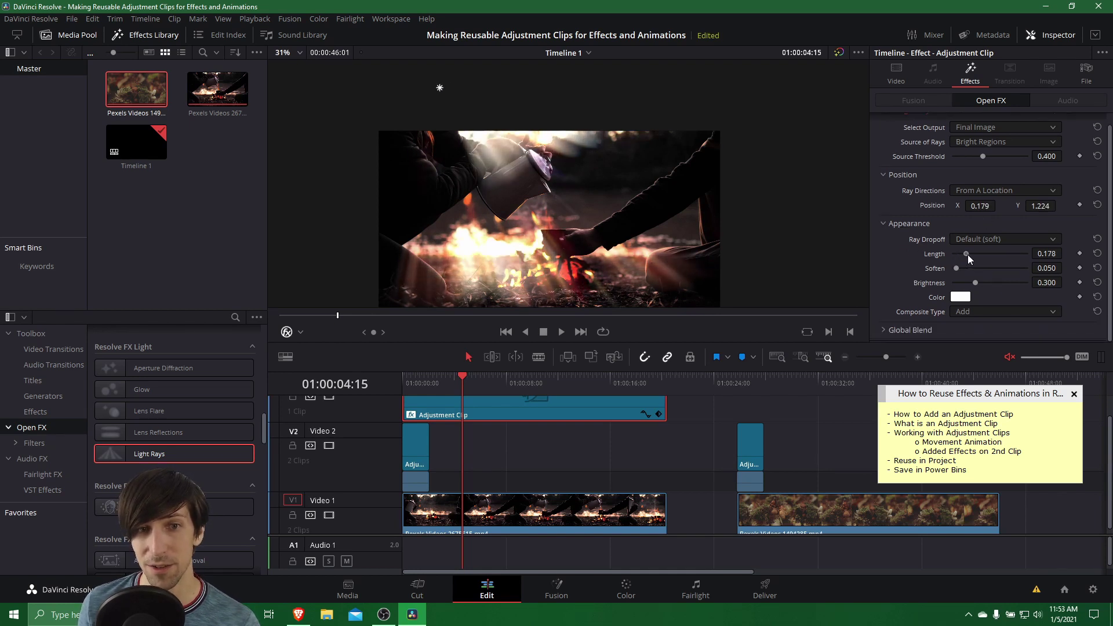
scroll(794, 230, "down", 3)
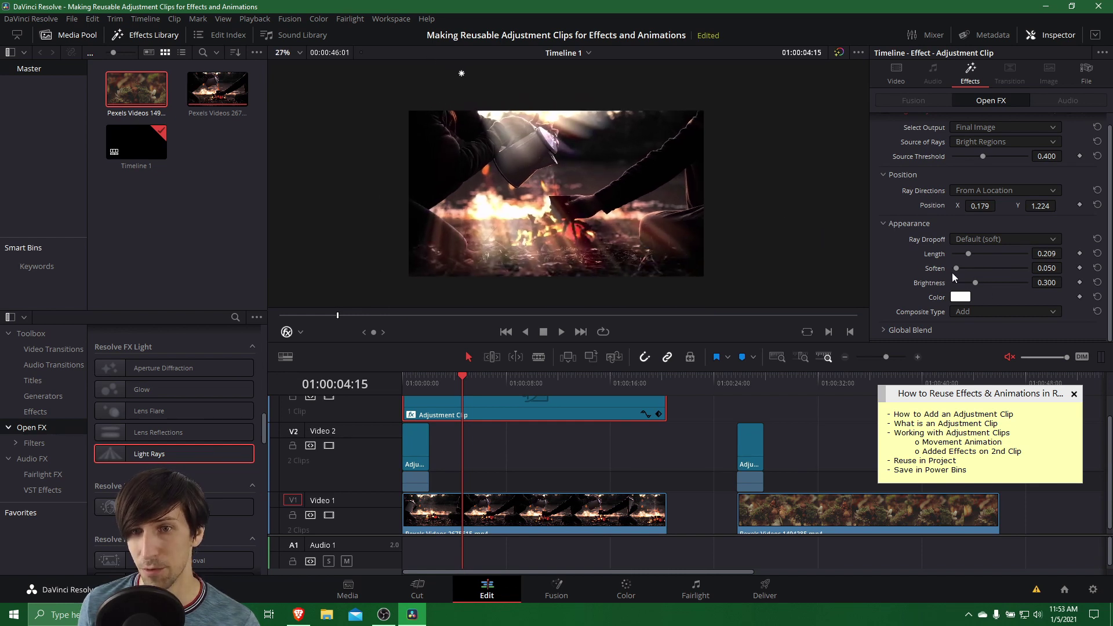
left_click_drag(954, 273, 955, 271)
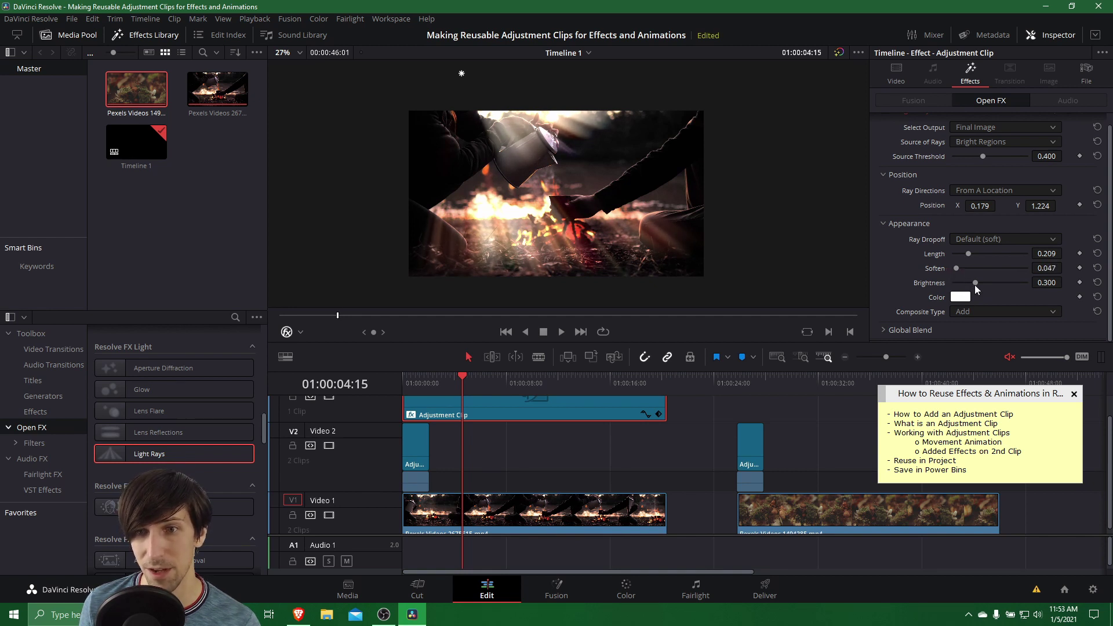
left_click_drag(975, 283, 962, 287)
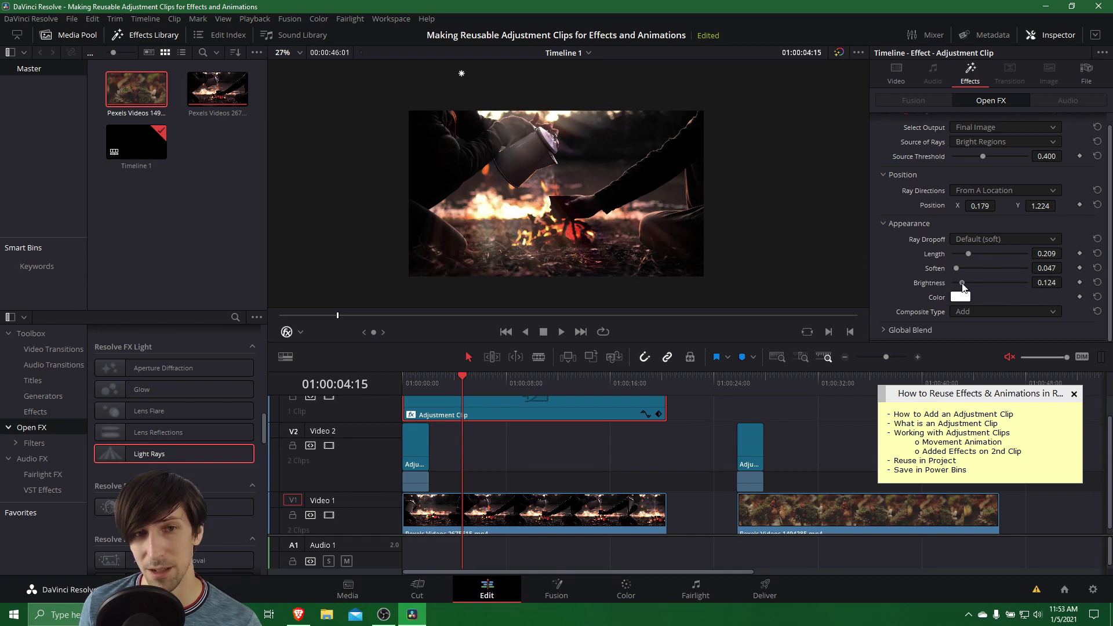
scroll(935, 265, "up", 1)
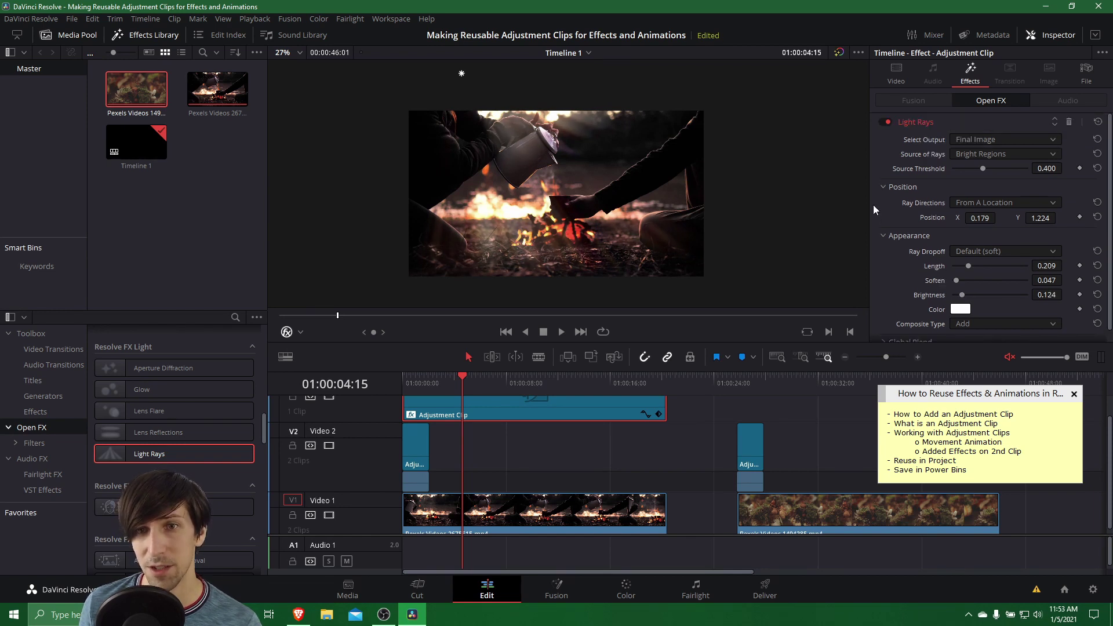
left_click(885, 122)
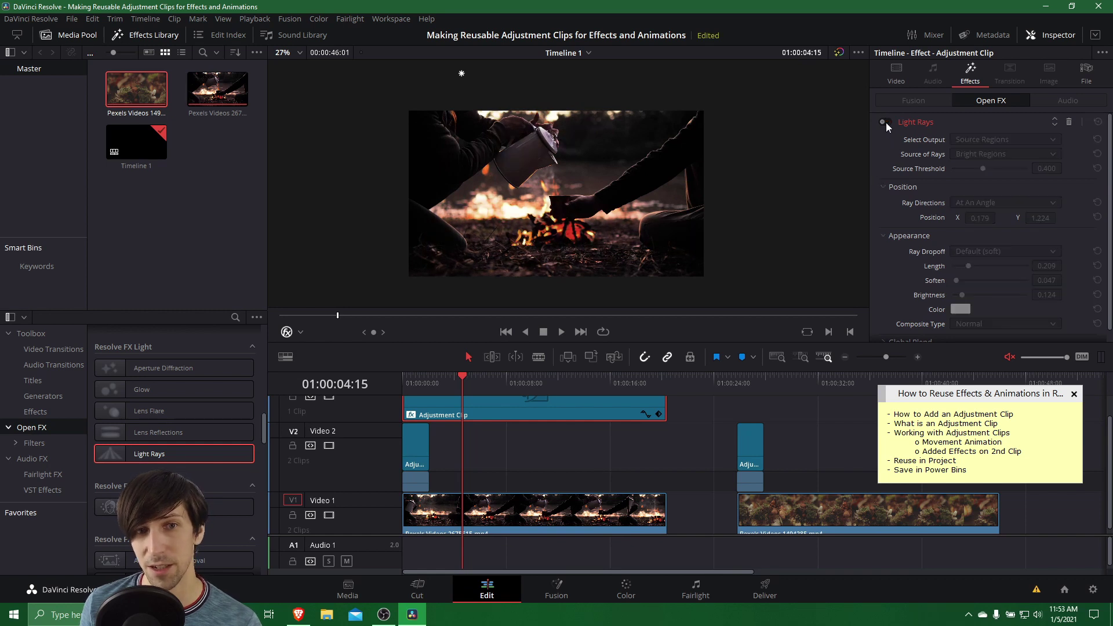
left_click(885, 123)
scroll(887, 126, "down", 1)
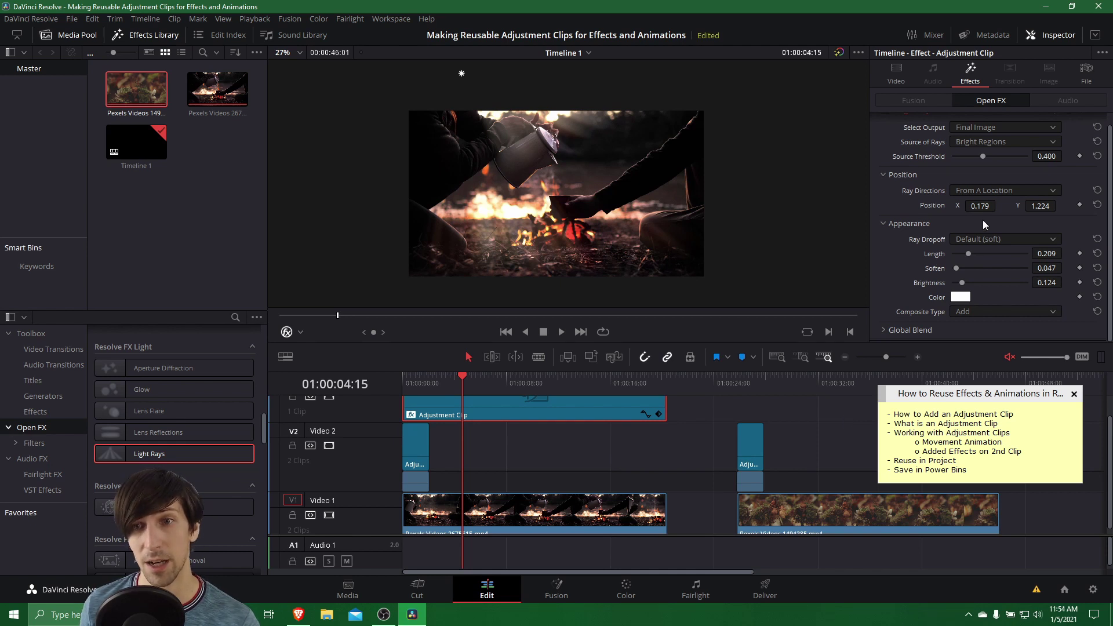
scroll(969, 228, "up", 1)
scroll(910, 256, "down", 1)
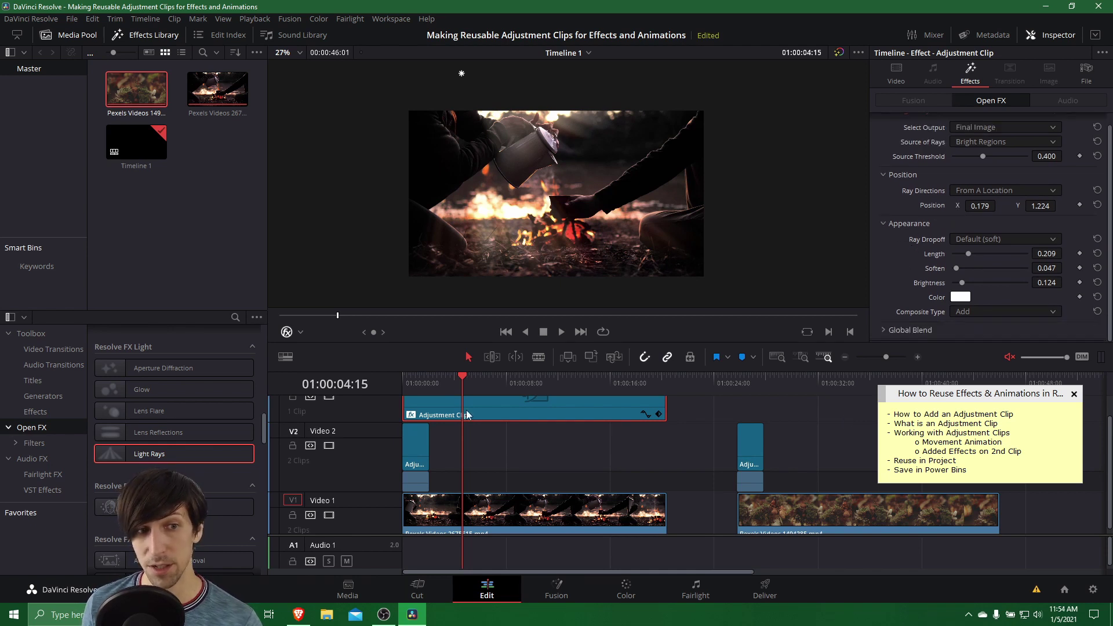
left_click_drag(263, 419, 258, 335)
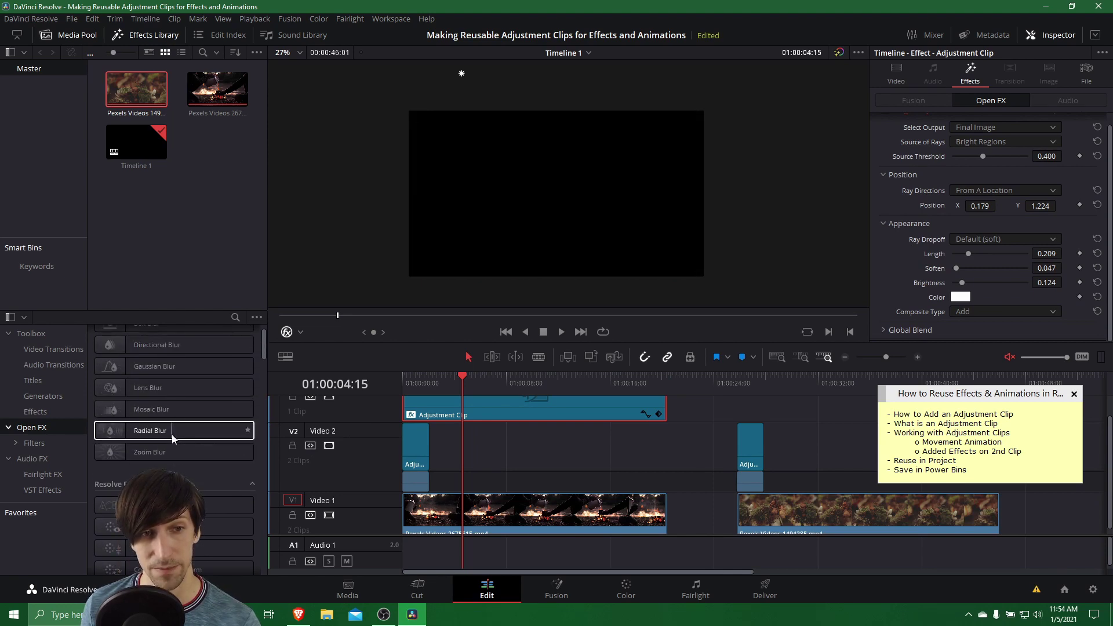
left_click_drag(175, 366, 551, 418)
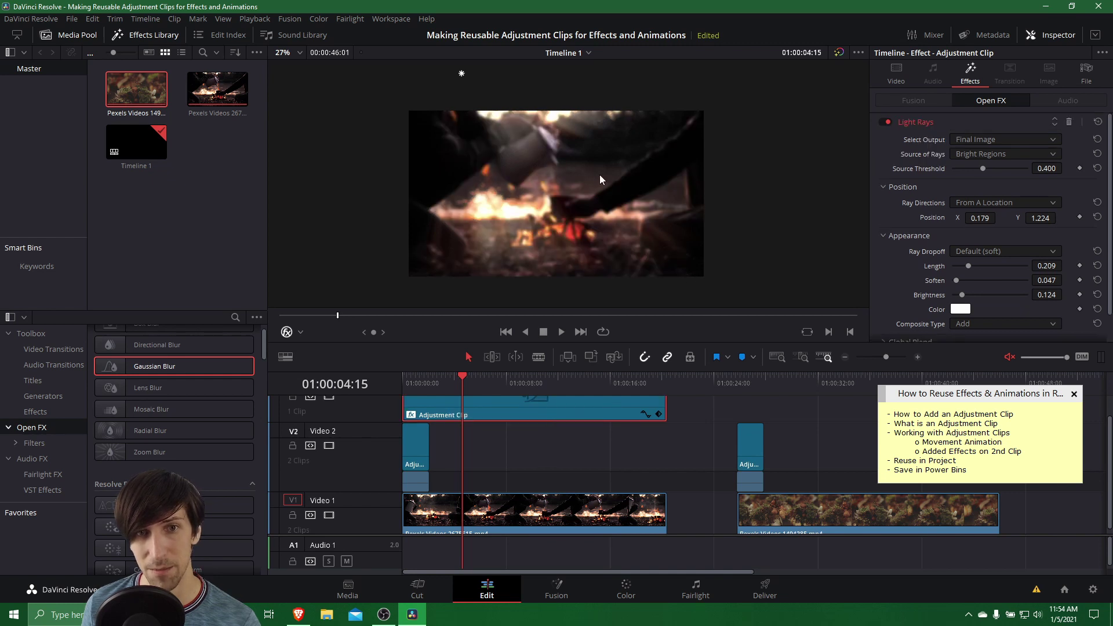
scroll(924, 221, "down", 1)
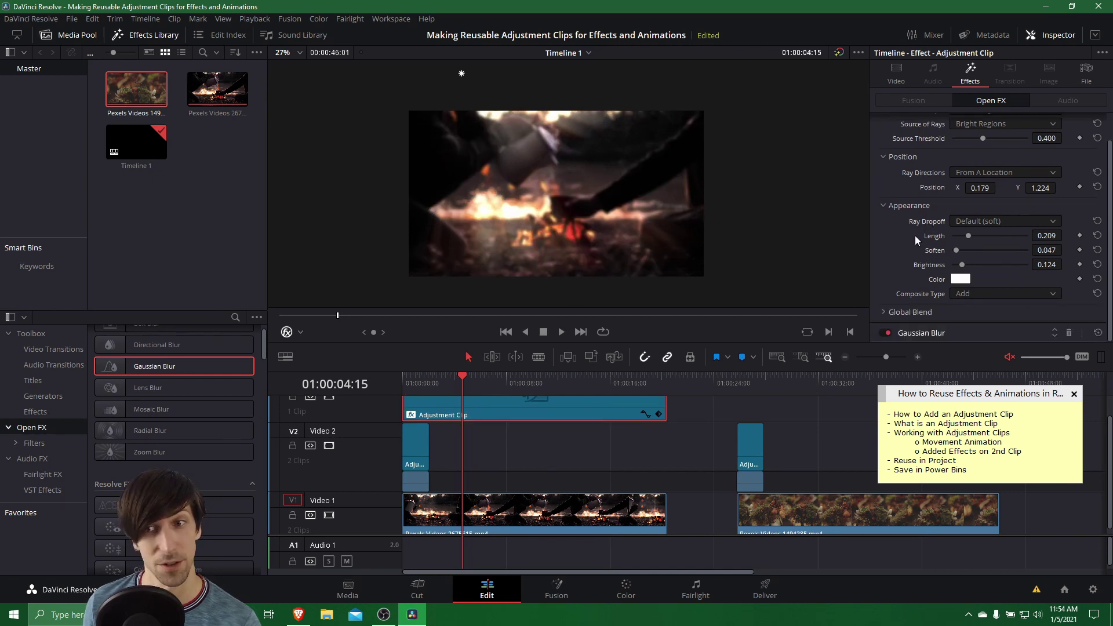
left_click(1069, 333)
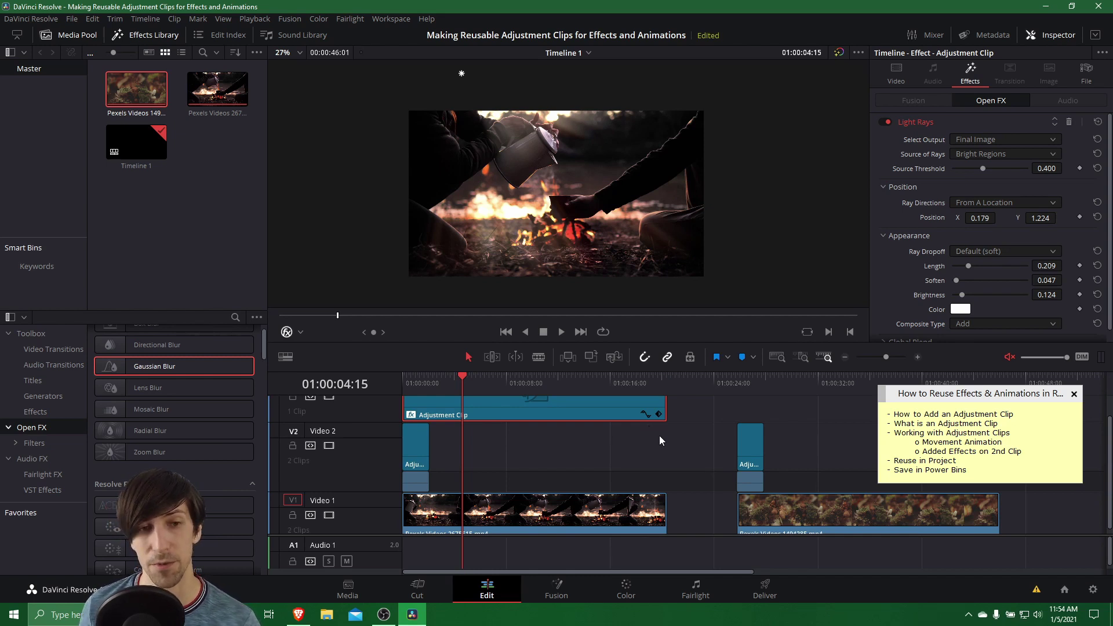
Step: Paste a copy of the adjustment clip onto Video 3 over the second clip
scroll(659, 436, "up", 1)
scroll(657, 416, "right", 2)
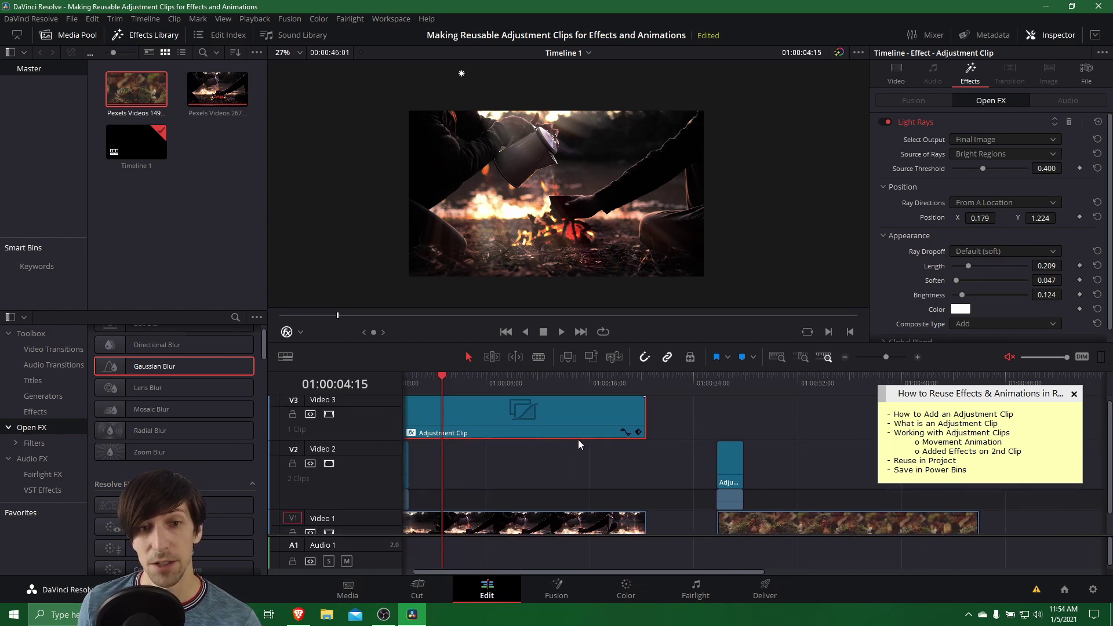
scroll(585, 444, "left", 1)
scroll(680, 392, "down", 1)
scroll(679, 391, "right", 2)
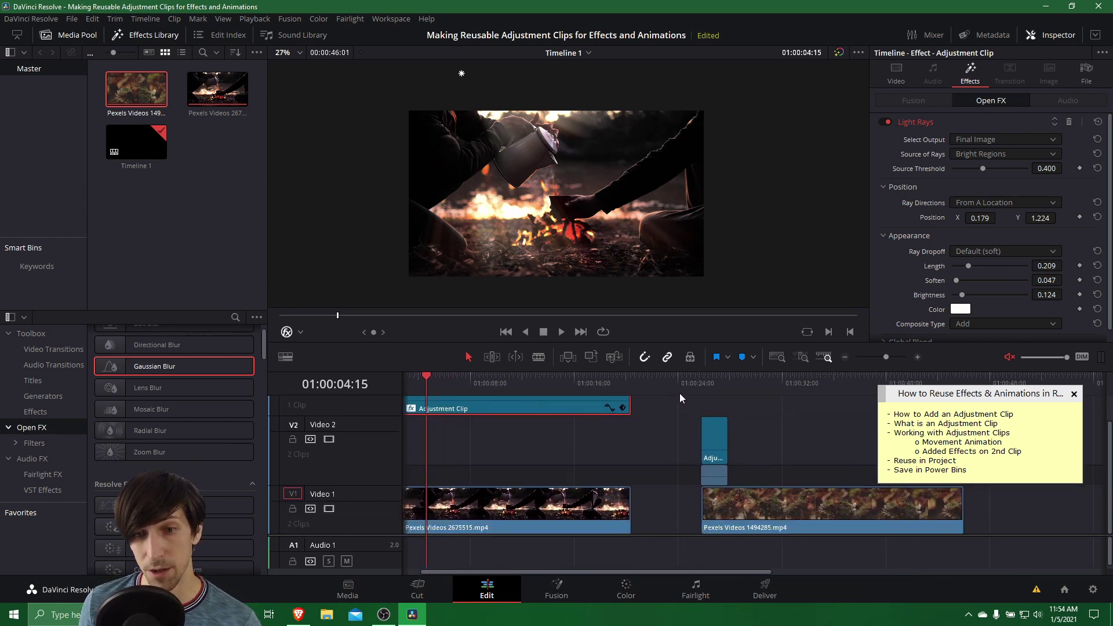
scroll(624, 448, "up", 1)
scroll(632, 450, "left", 1)
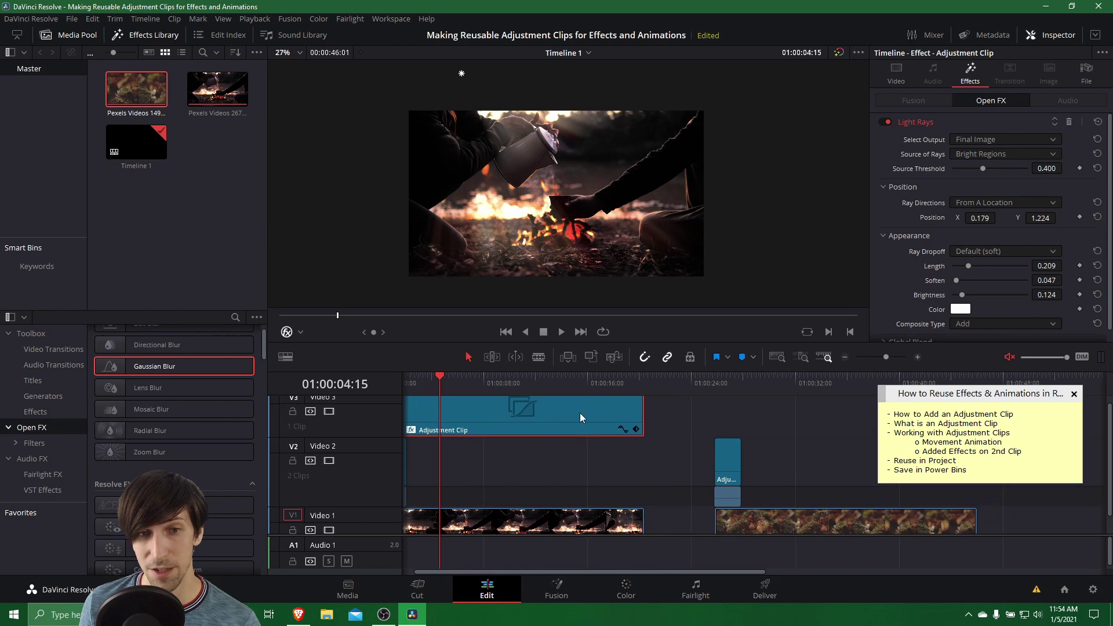
left_click(714, 384)
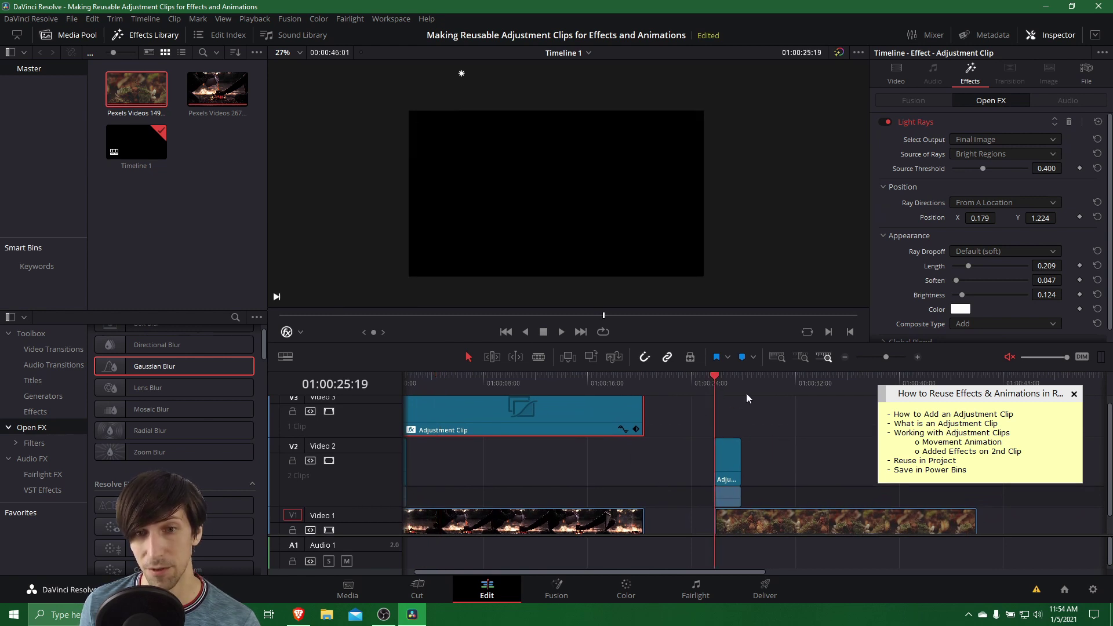
scroll(759, 417, "right", 2)
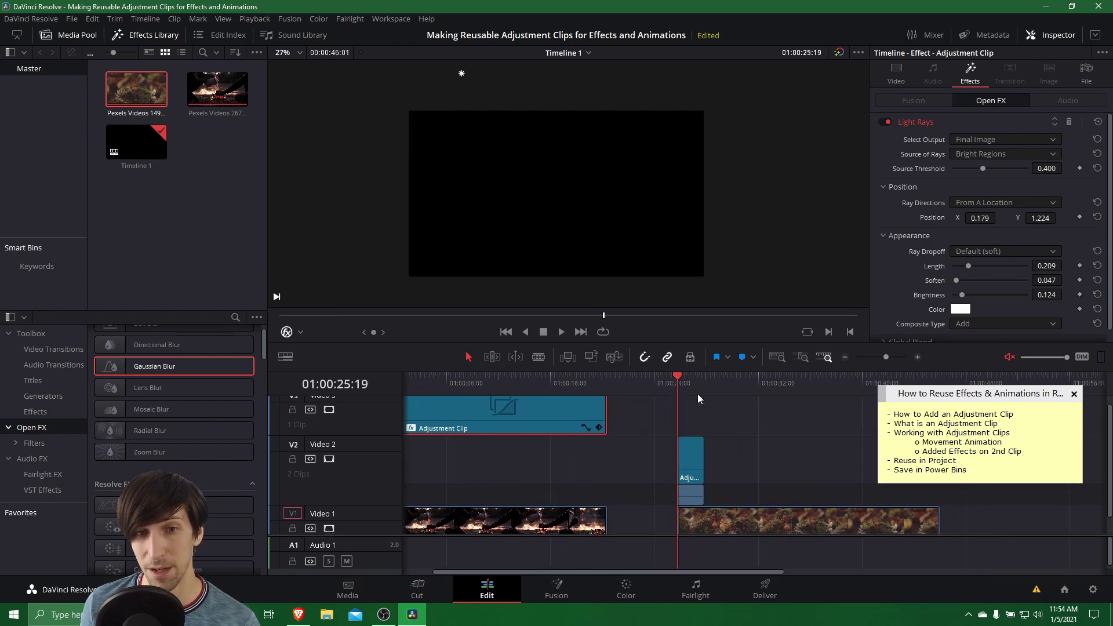
scroll(676, 431, "right", 2)
key("ctrl+v")
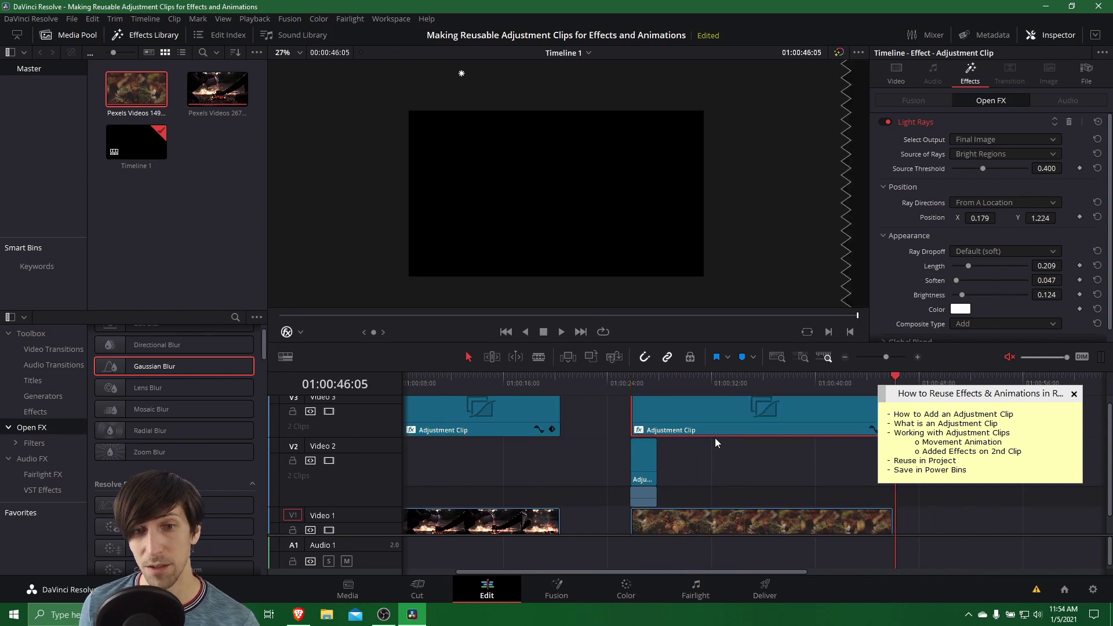
Step: Scrub the second clip to preview the effect, then park on the campfire shot at 01:00:15:16
left_click(677, 381)
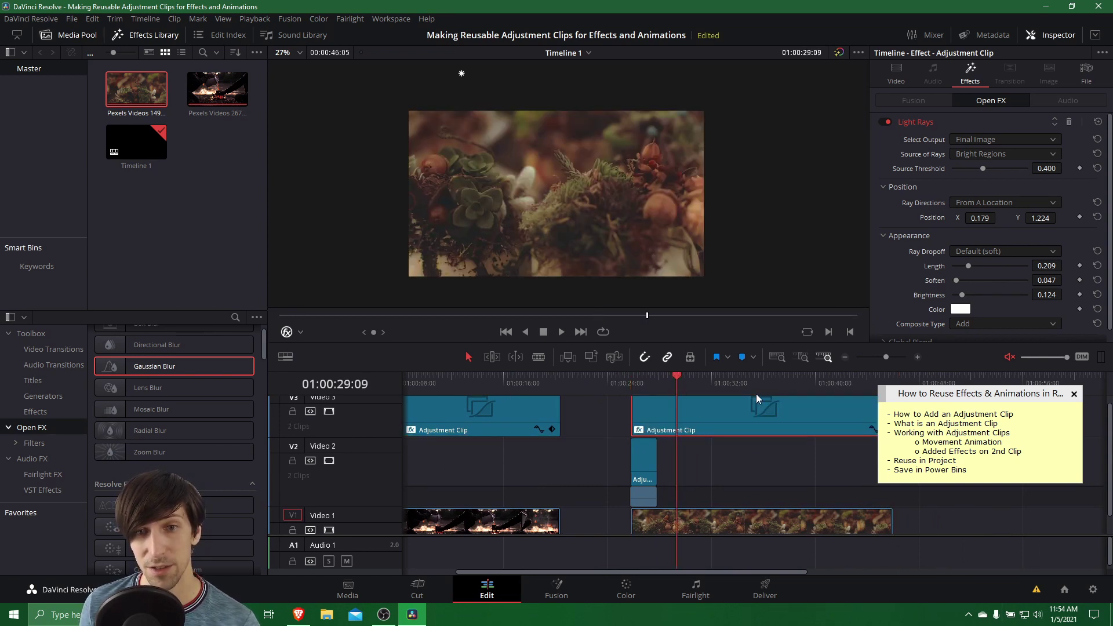
mouse_move(737, 384)
left_mouse_down()
mouse_move(800, 385)
mouse_move(670, 381)
mouse_move(754, 381)
mouse_move(676, 389)
mouse_move(722, 387)
left_mouse_up()
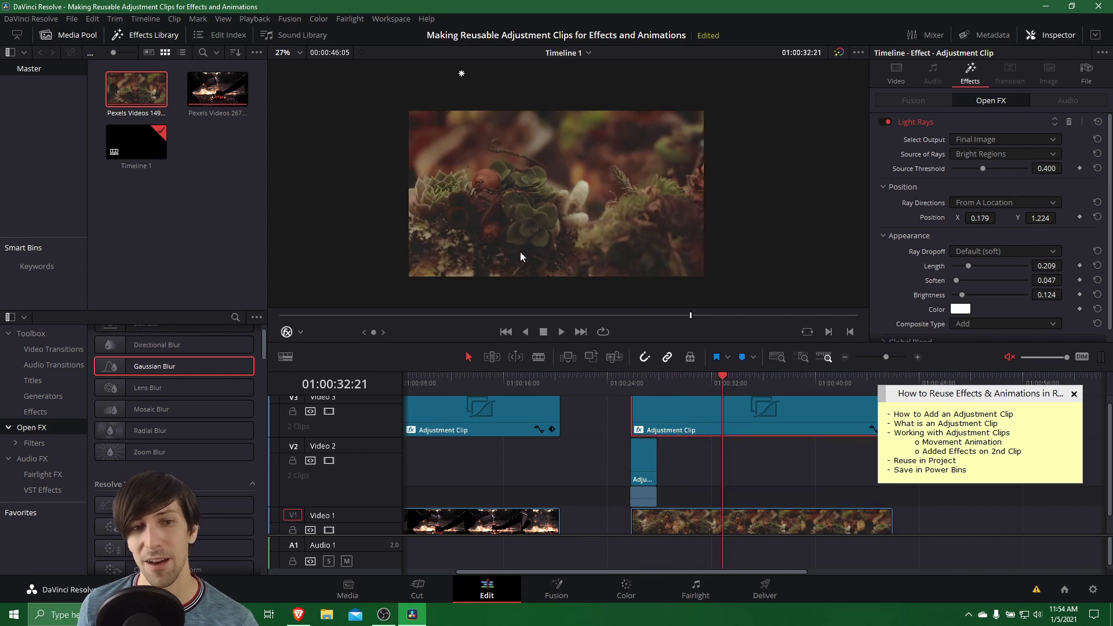
left_click(499, 380)
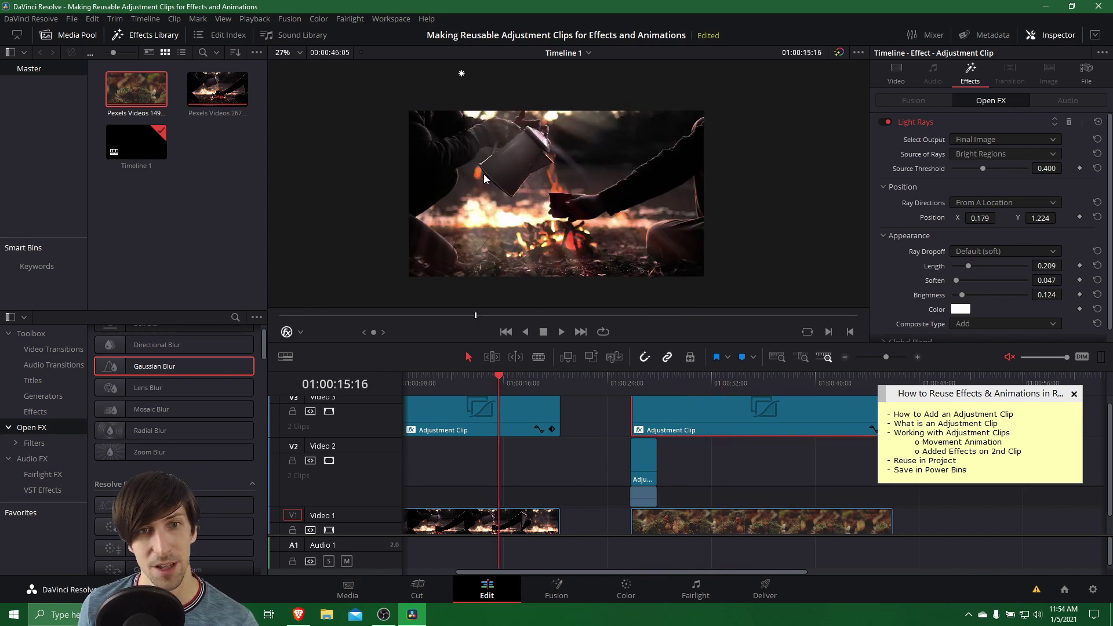
Step: Over the succulent shot, drop the second clip's Source Threshold to 0.132, then return to 01:00:17:15
left_click(689, 384)
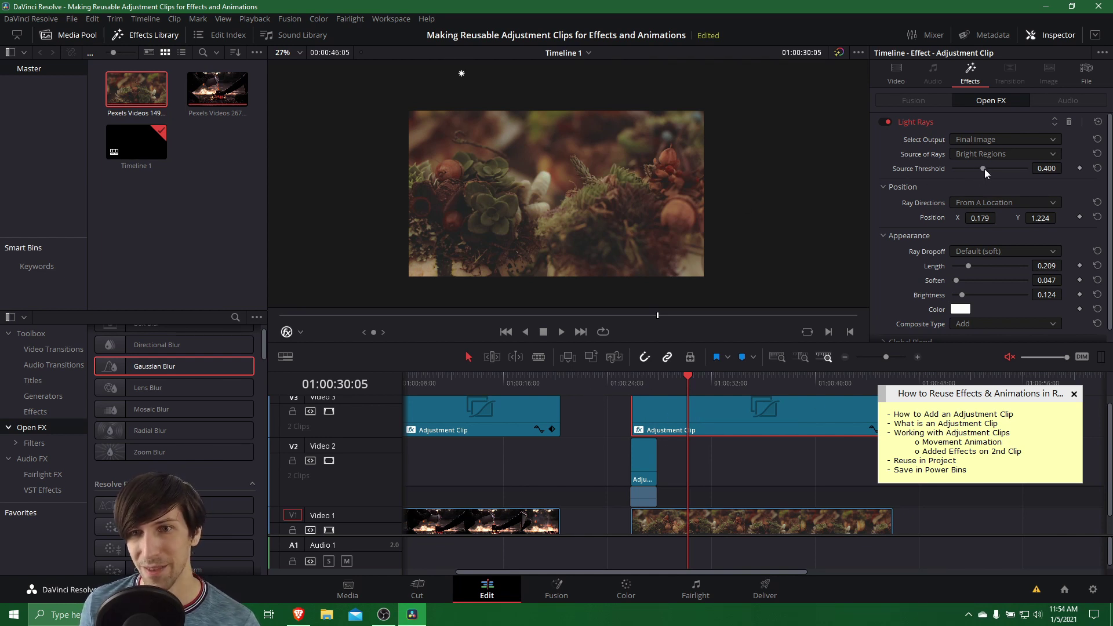
mouse_move(983, 169)
left_mouse_down()
mouse_move(951, 169)
mouse_move(962, 169)
left_mouse_up()
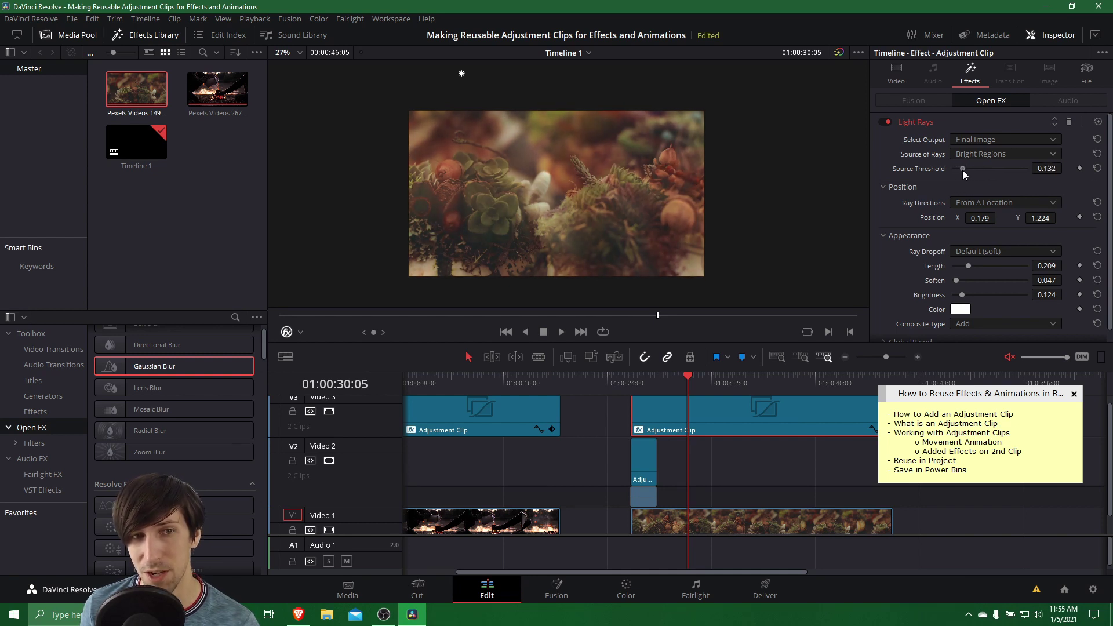
scroll(809, 479, "right", 3)
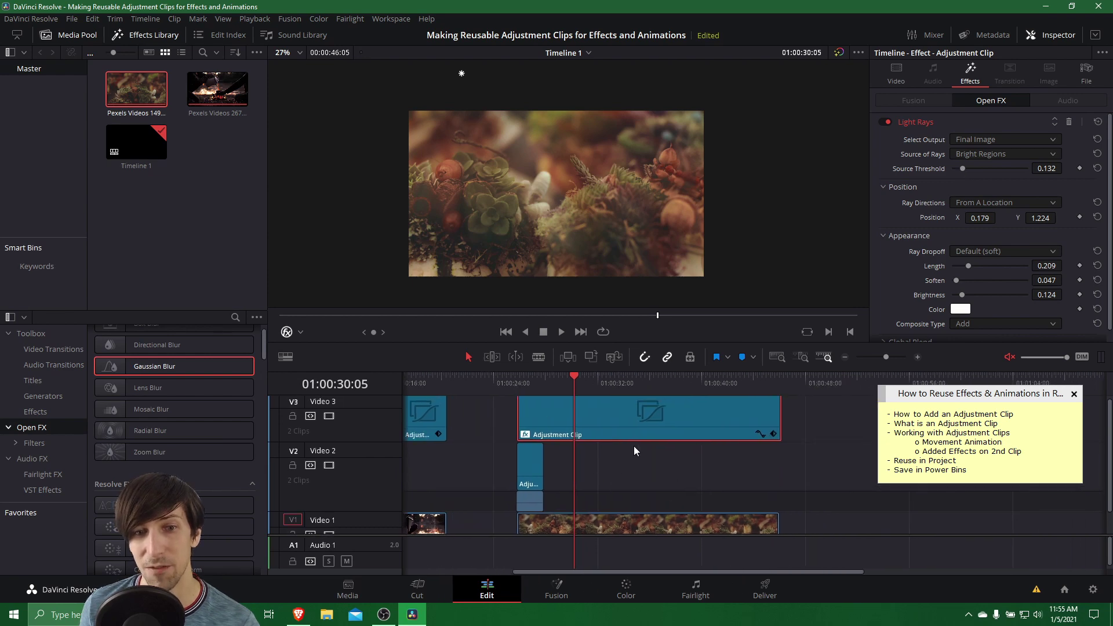
scroll(651, 471, "left", 4)
left_click(577, 382)
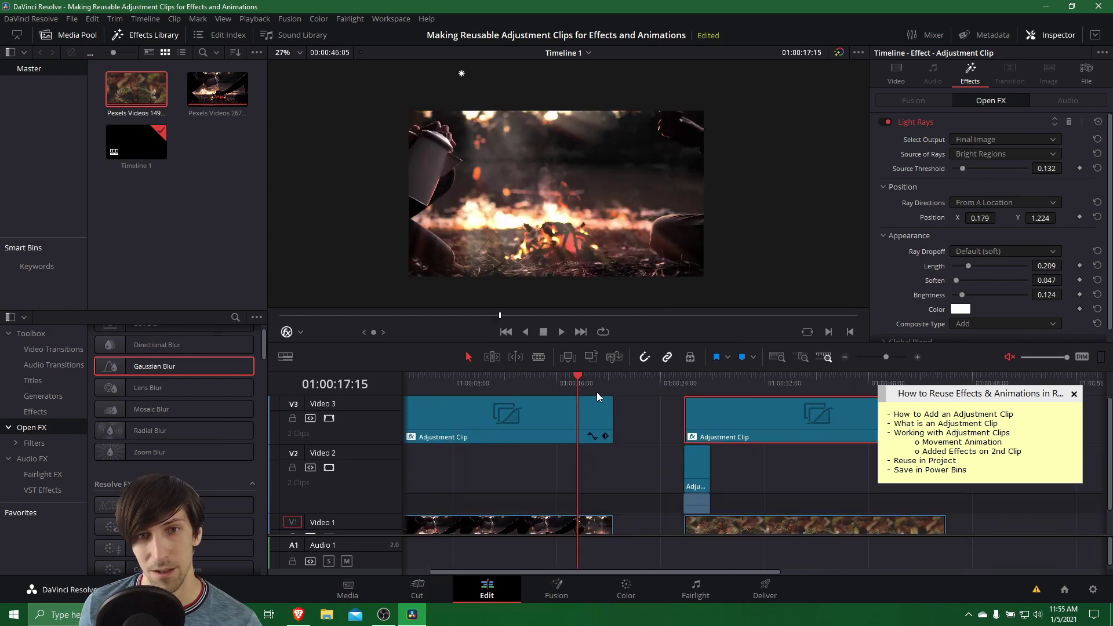
Step: Park the playhead on the succulent shot at 01:00:29:09 and scroll along the timeline
left_click(730, 380)
scroll(655, 488, "right", 4)
scroll(776, 489, "right", 2)
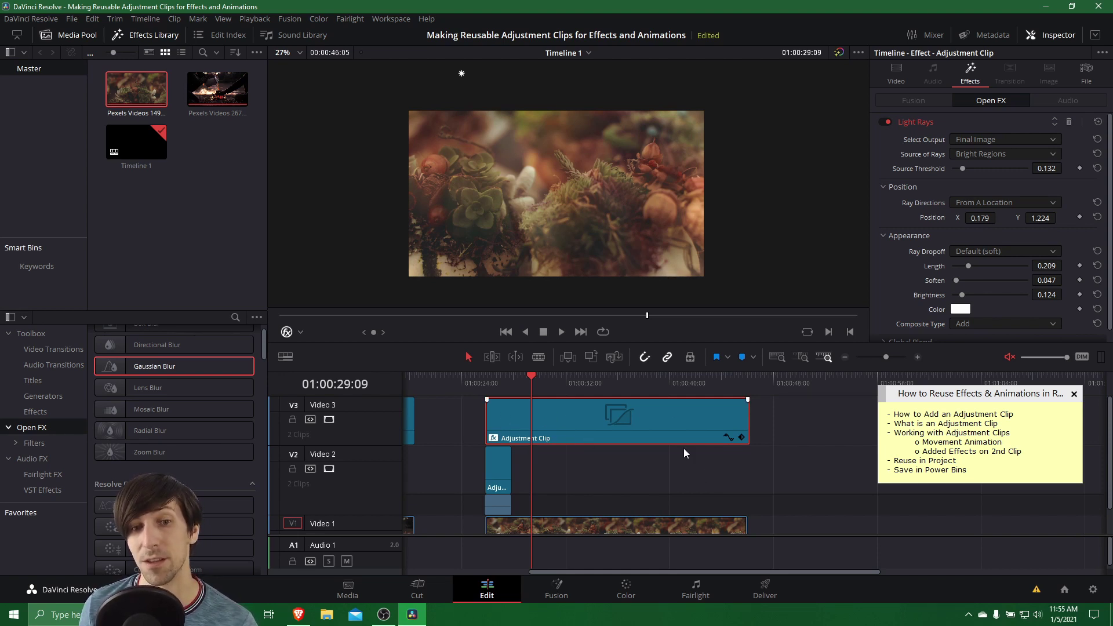
scroll(789, 478, "right", 3)
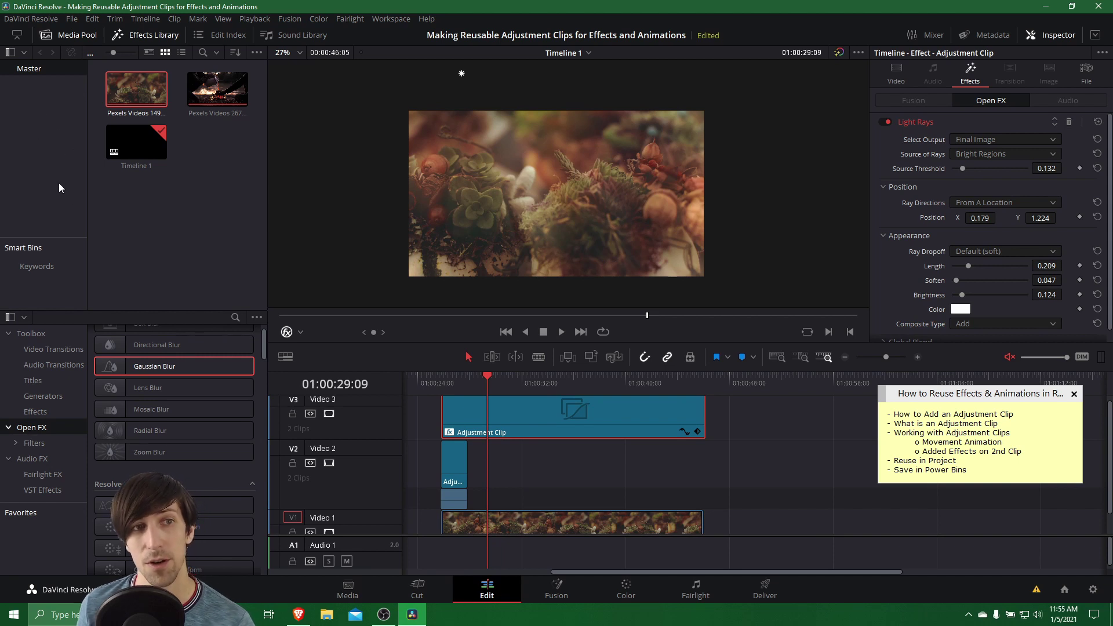
Step: Enable View > Show Power Bins, open the Power Bins Master bin, and select the Effects category
left_click(82, 120)
left_click(223, 18)
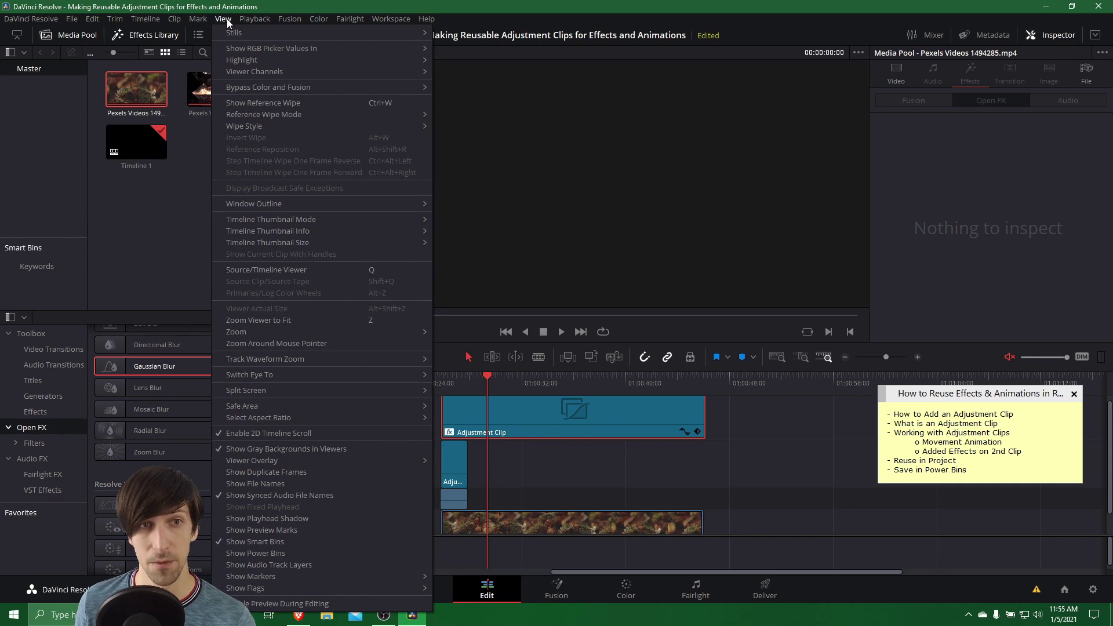
left_click(332, 552)
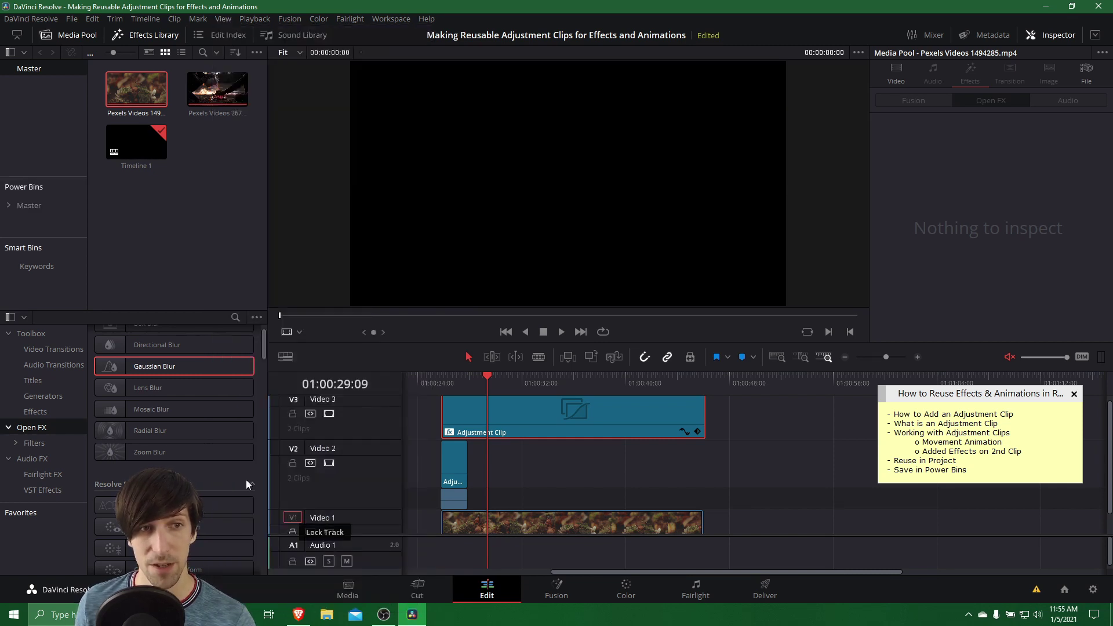
left_click(57, 190)
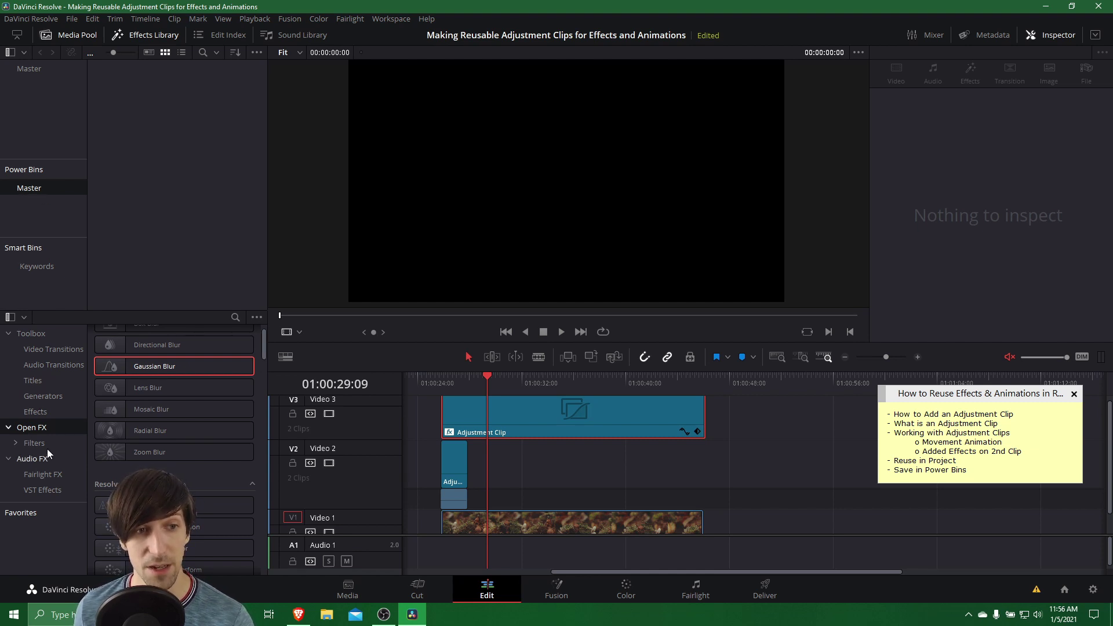
left_click(45, 412)
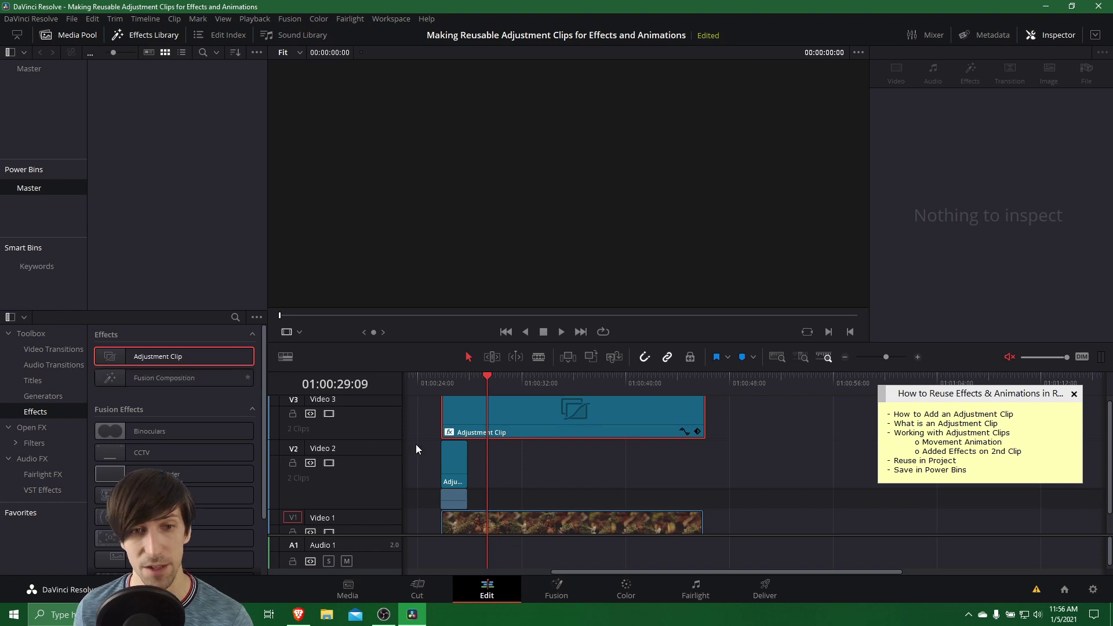
Step: Drag the first Video 3 Light Rays adjustment clip into the Power Bins Master bin
left_click_drag(510, 451, 175, 190)
left_click_drag(115, 146, 115, 146)
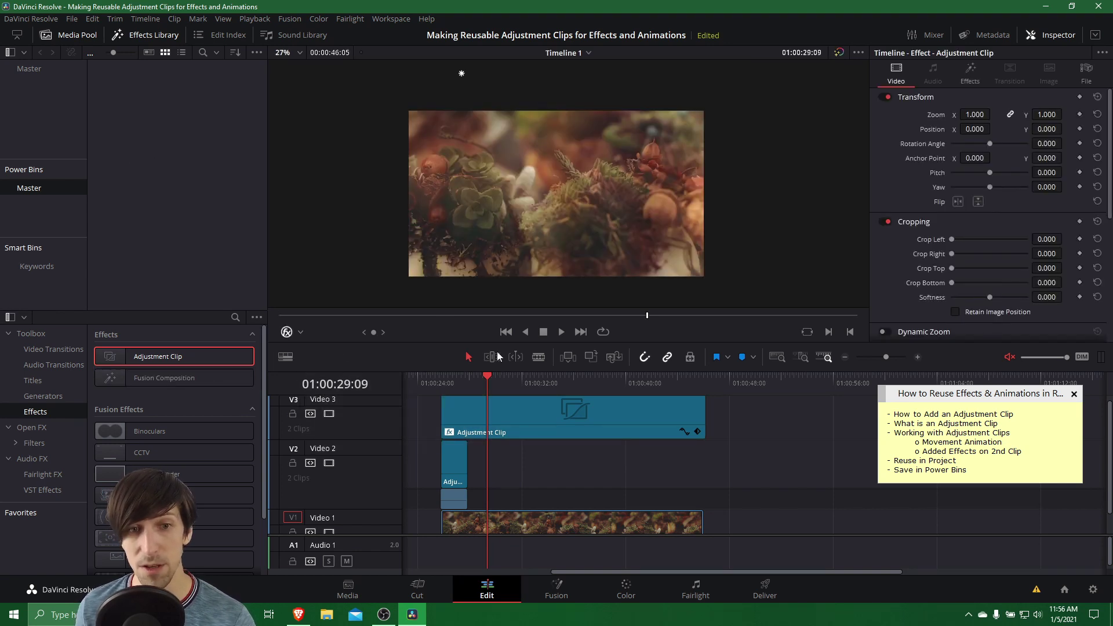
scroll(526, 374, "left", 5)
left_click(577, 384)
left_click(502, 409)
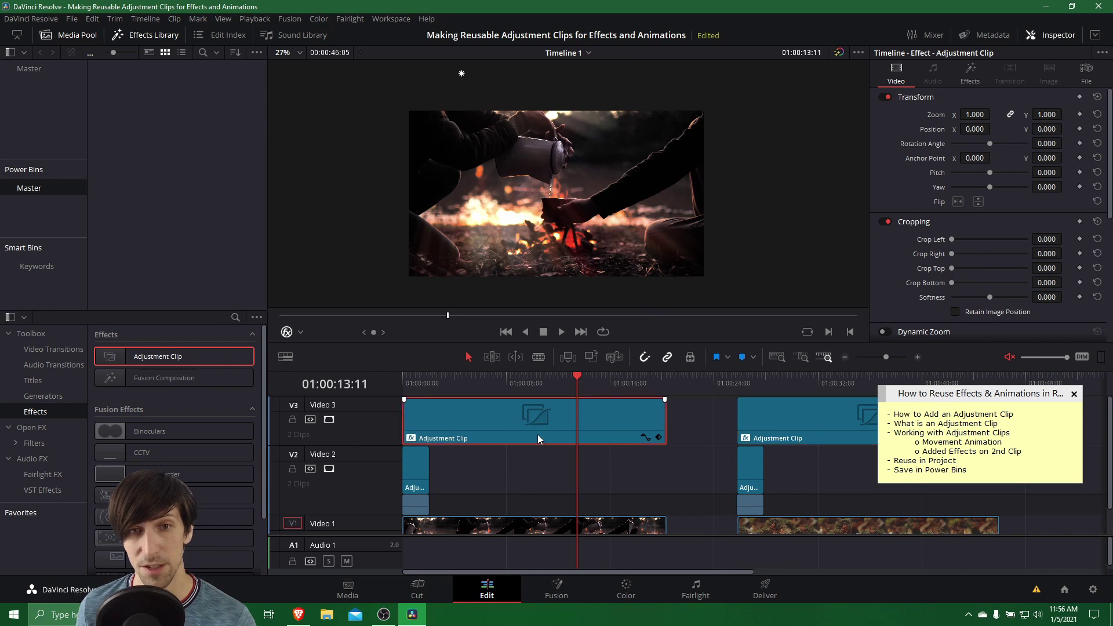
left_click(967, 81)
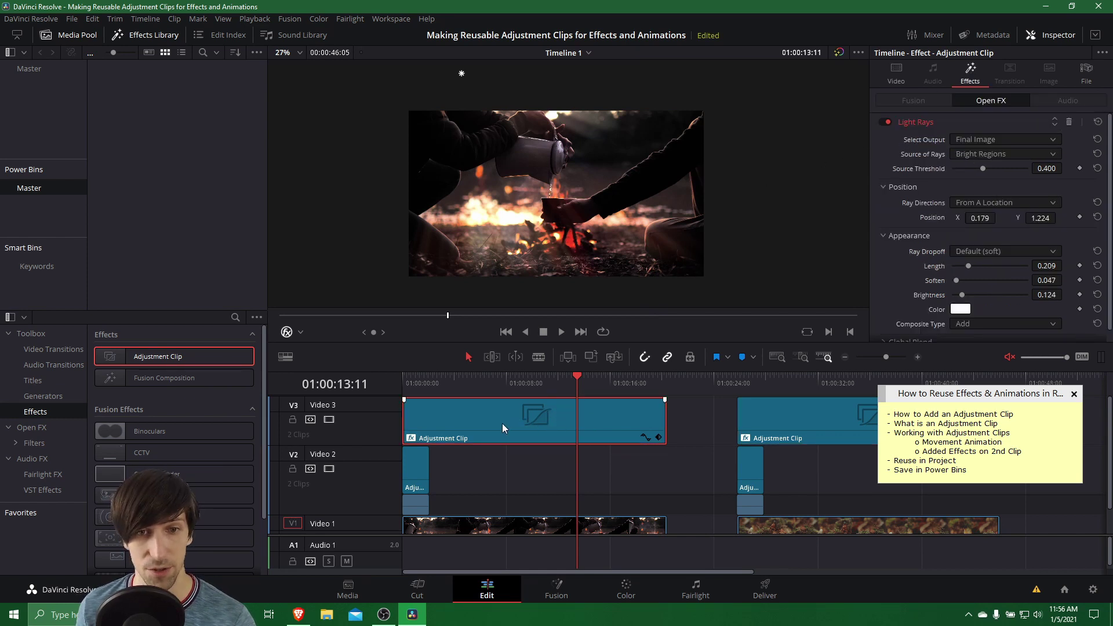
left_click_drag(506, 427, 134, 111)
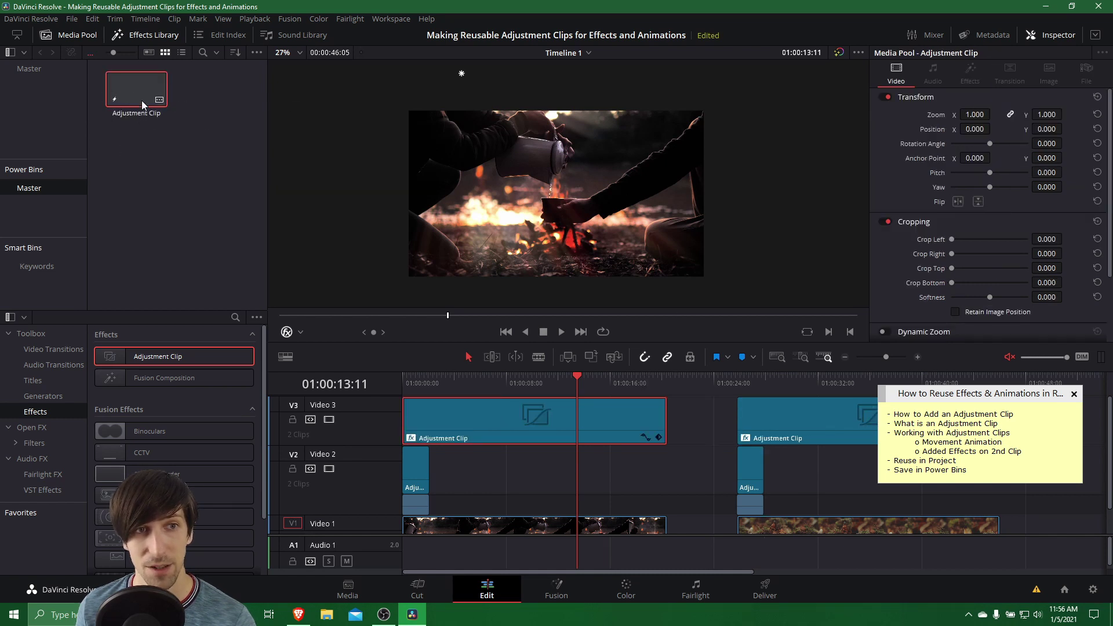
left_click(144, 102)
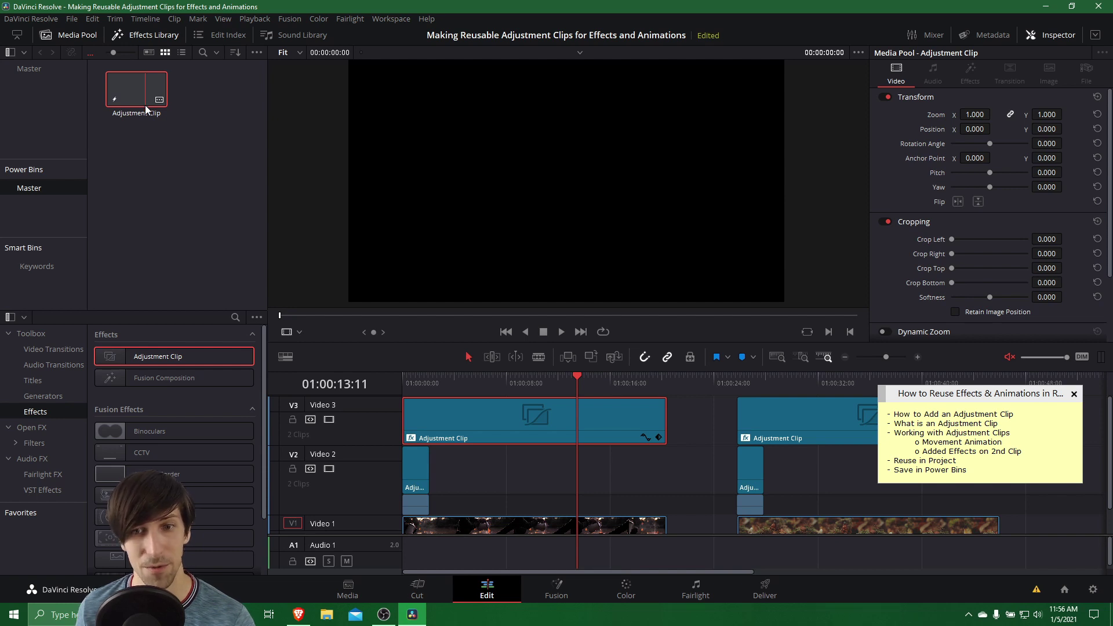
left_click(187, 131)
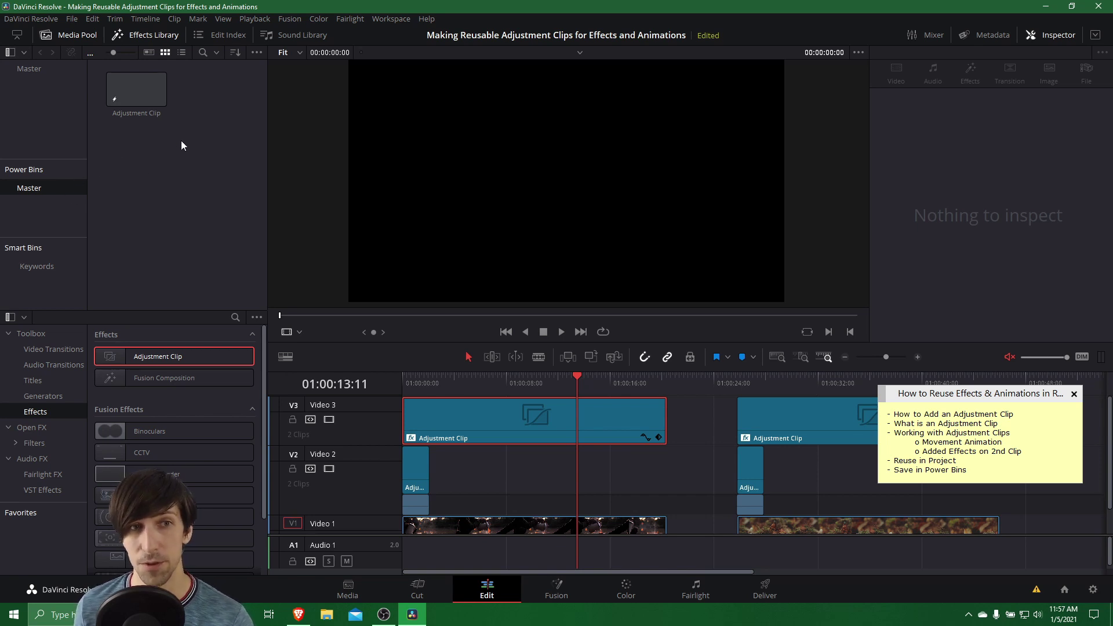
Step: Add a new bin named AdjustmentClips inside the Power Bins Master
right_click(200, 96)
left_click(230, 148)
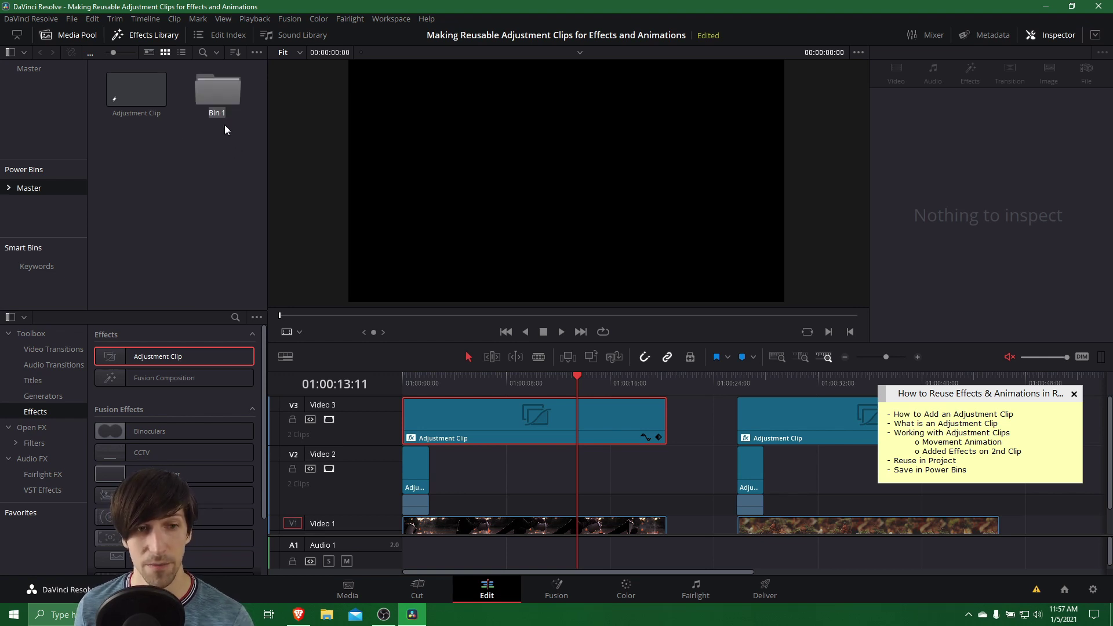
type("Adjustme")
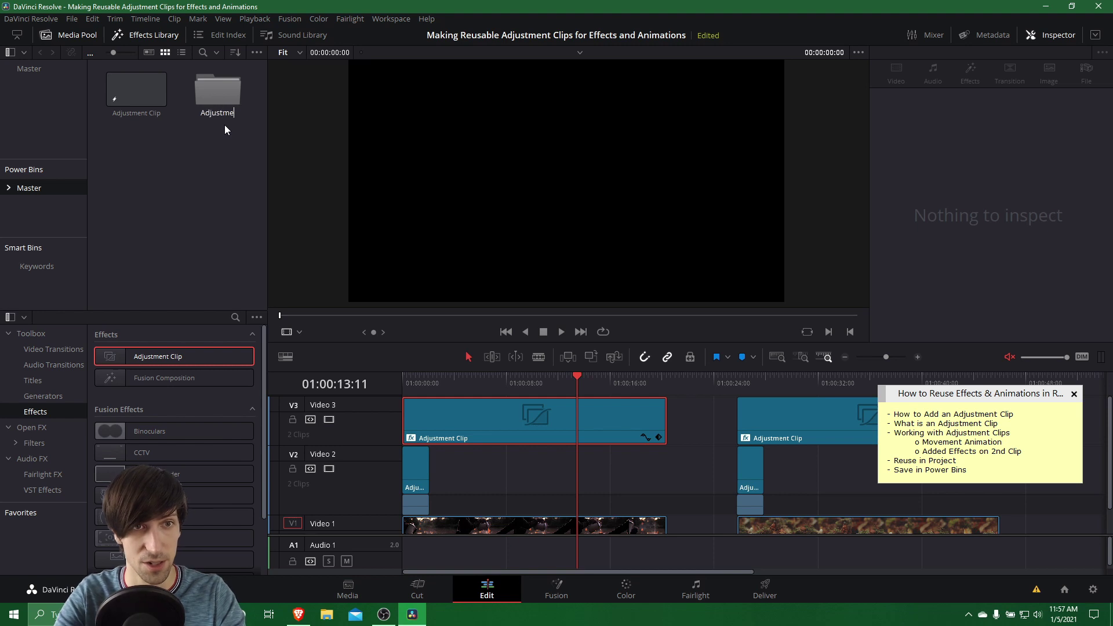
type("ntClips")
key("Return")
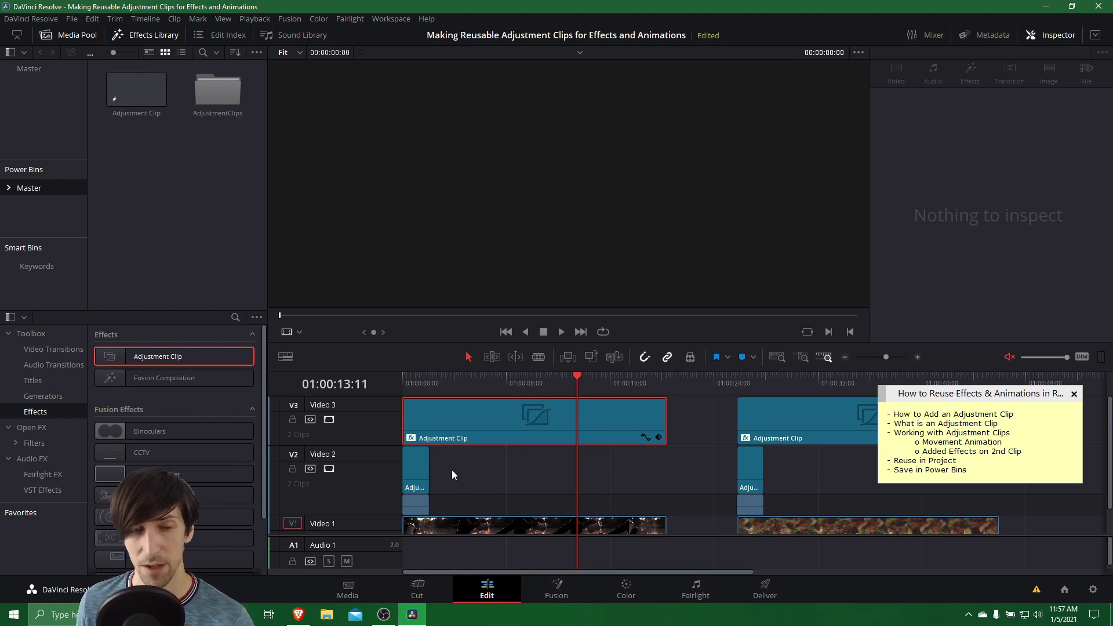
Step: Preview the Video 2 crop adjustment clip and drag it into the Power Bin
left_click(418, 473)
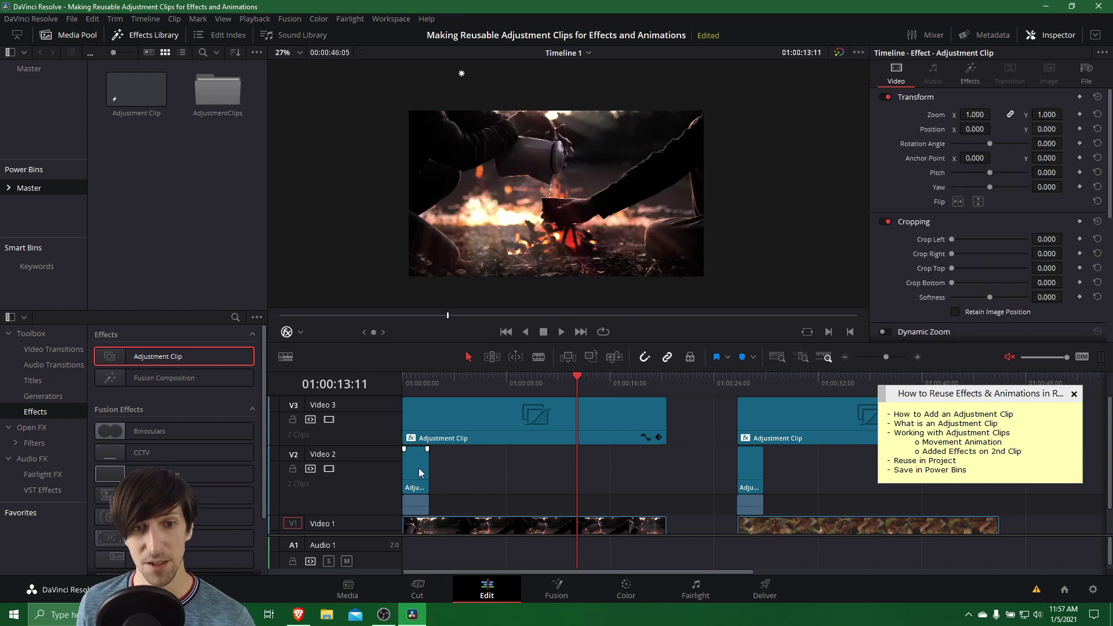
left_click(410, 384)
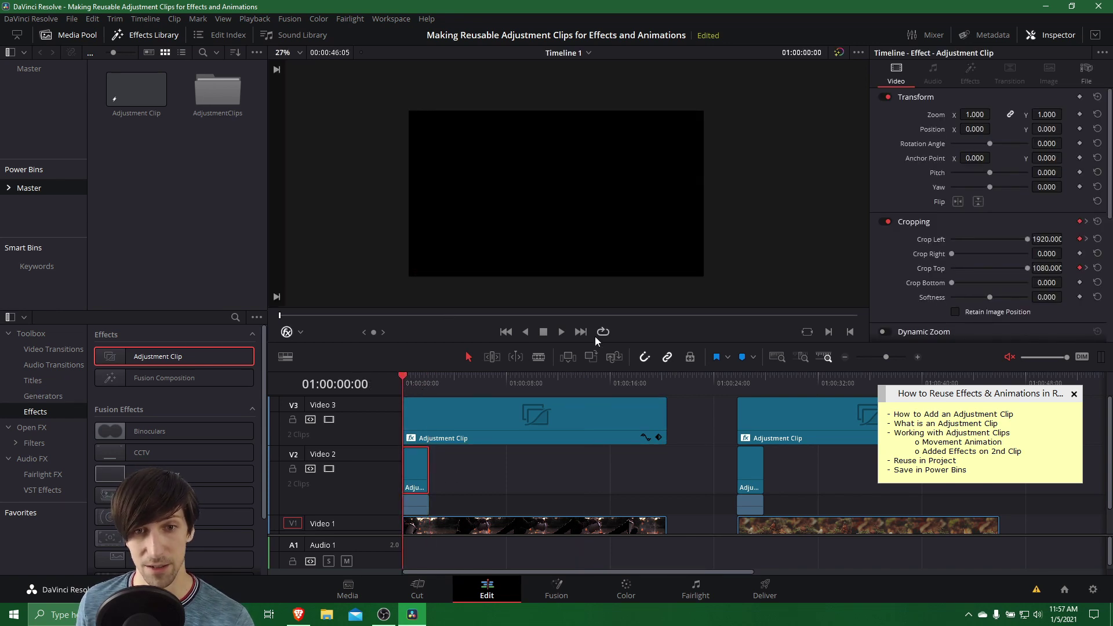
left_click(561, 331)
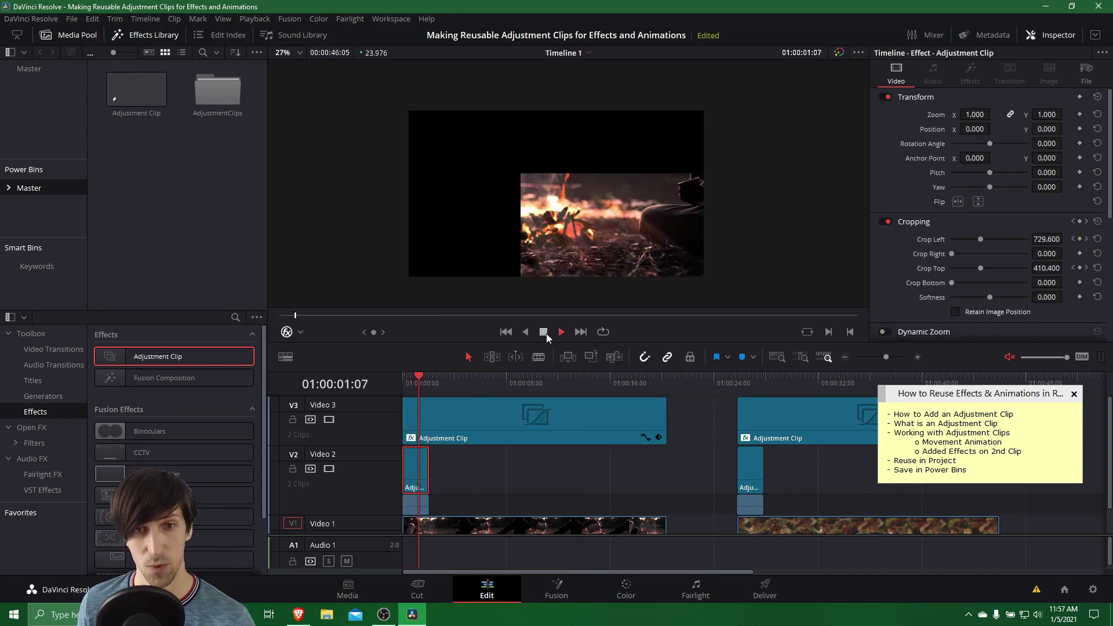
left_click(546, 333)
left_click_drag(416, 470, 534, 421)
left_click_drag(613, 328, 176, 193)
left_click(200, 92)
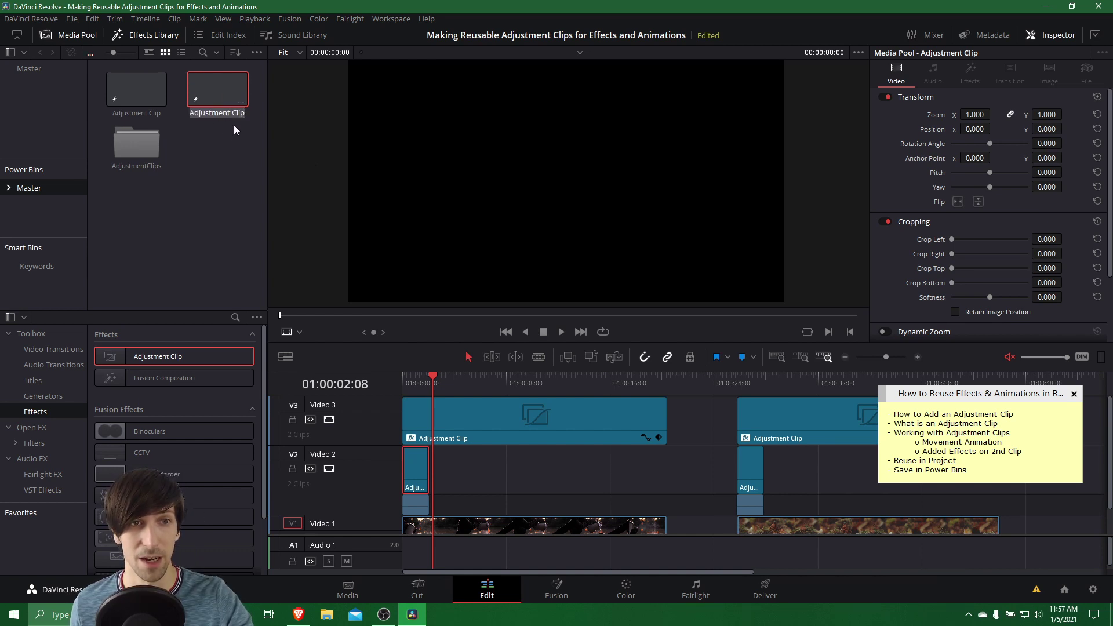
Step: Name the saved clips CropFadeIn and LightRaysPreset1
type("CropFadeIn")
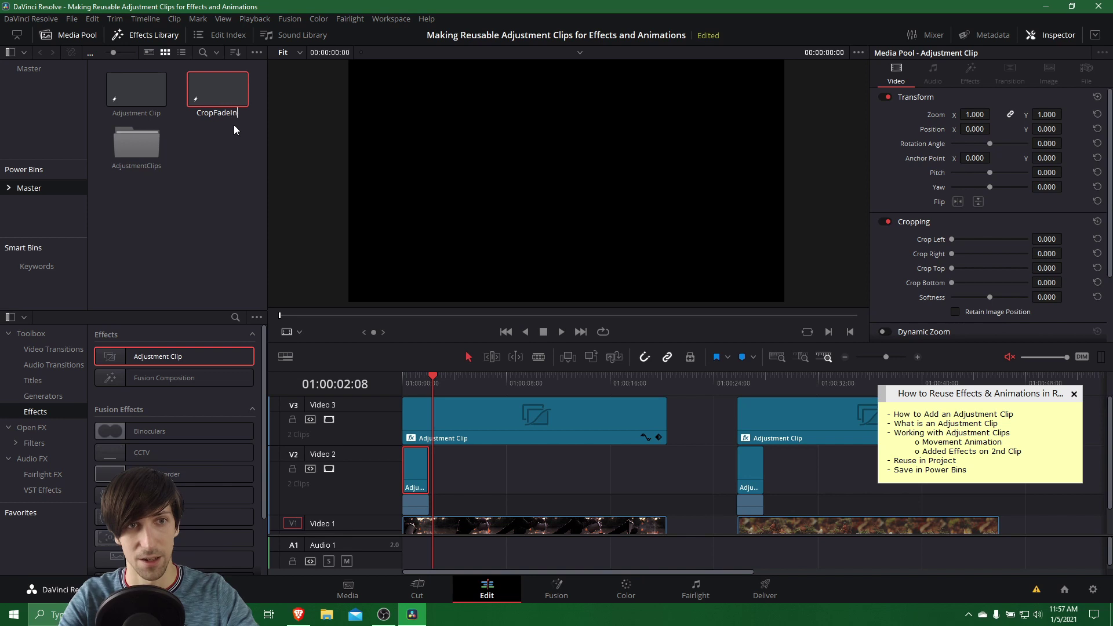
key("Return")
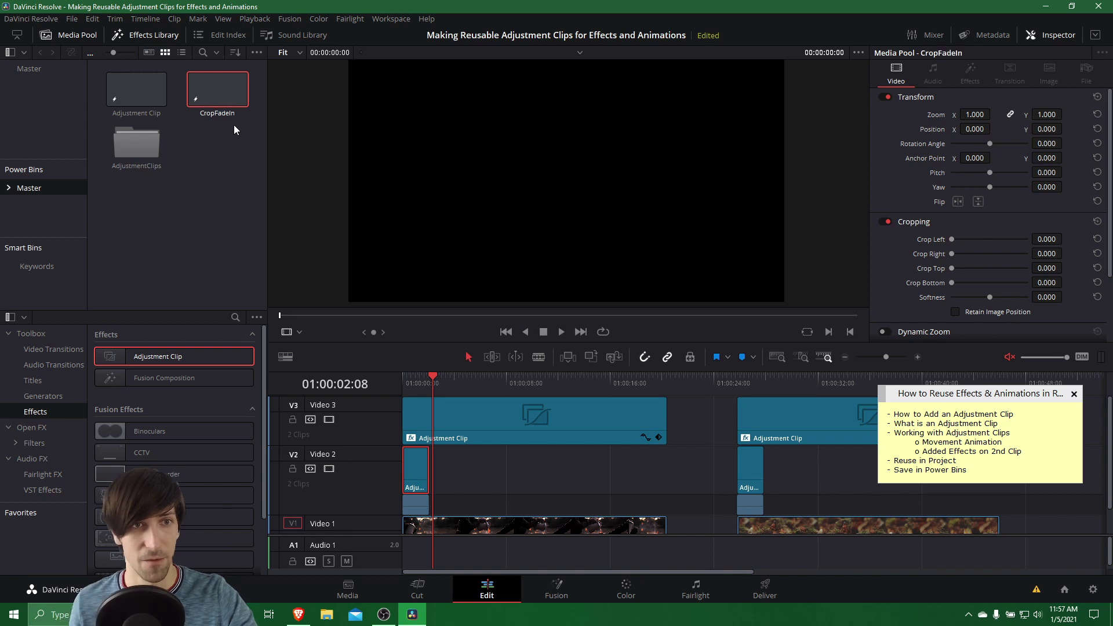
left_click(148, 117)
left_click(149, 116)
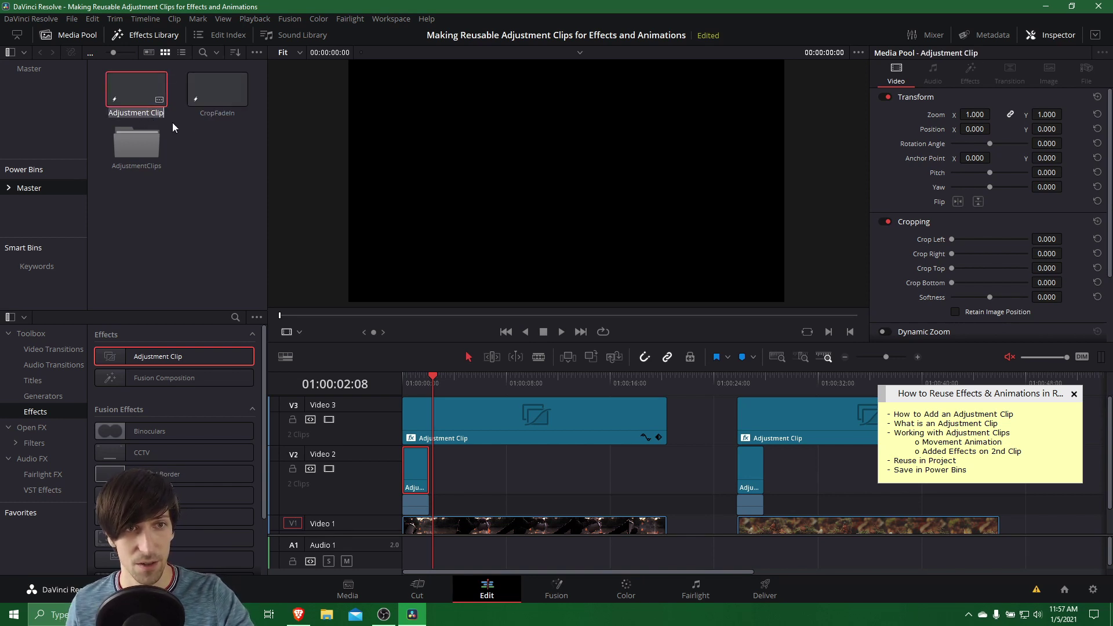
type("LightRay")
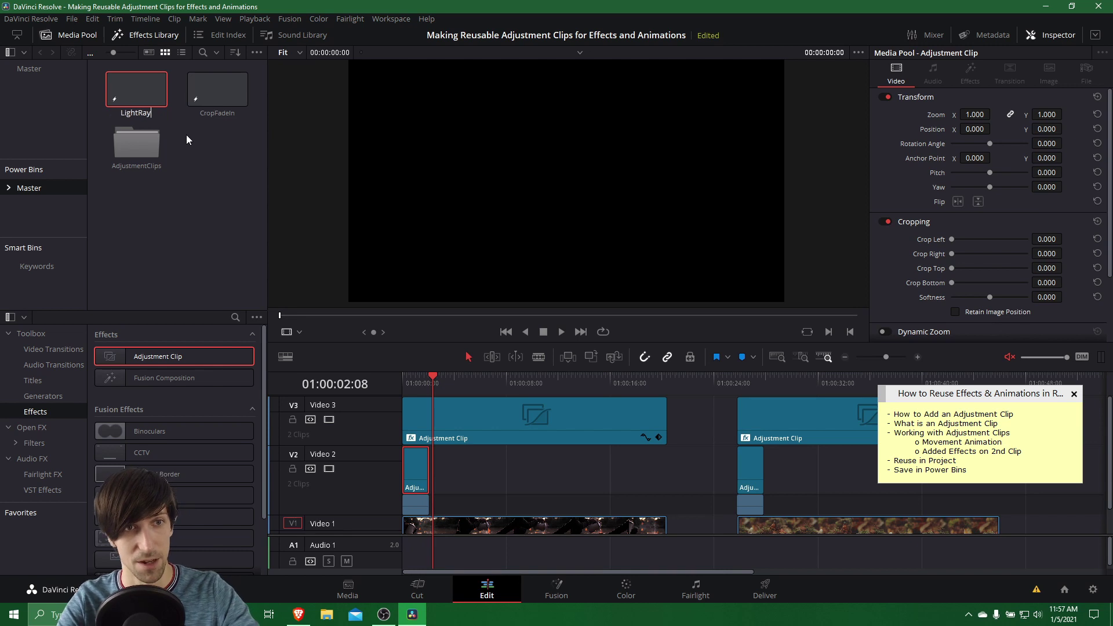
type("sPreset1")
key("Return")
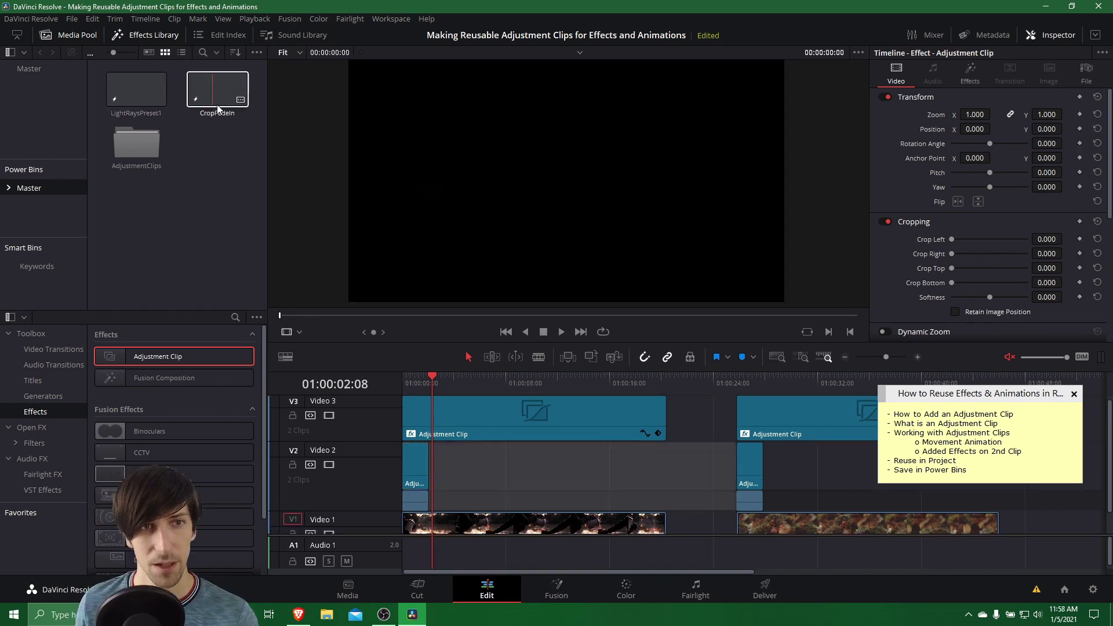
Step: Move CropFadeIn and LightRaysPreset1 into the AdjustmentClips folder and open it
left_click(217, 88)
left_click(138, 91, "ctrl")
left_click_drag(138, 91, 138, 153)
double_click(156, 90)
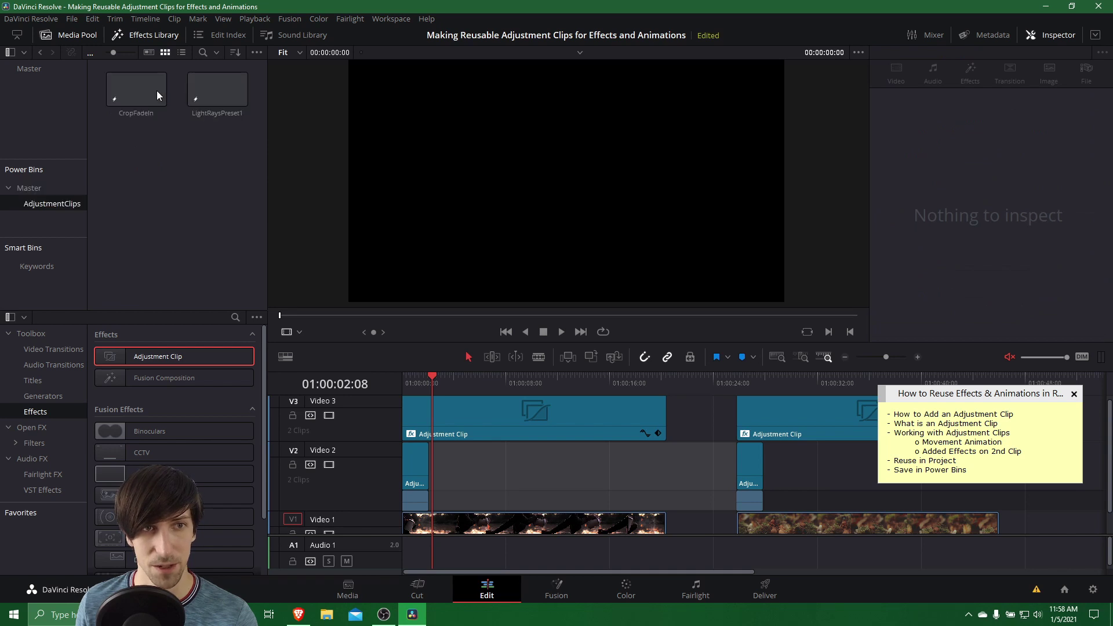
left_click(155, 89)
left_click(201, 159)
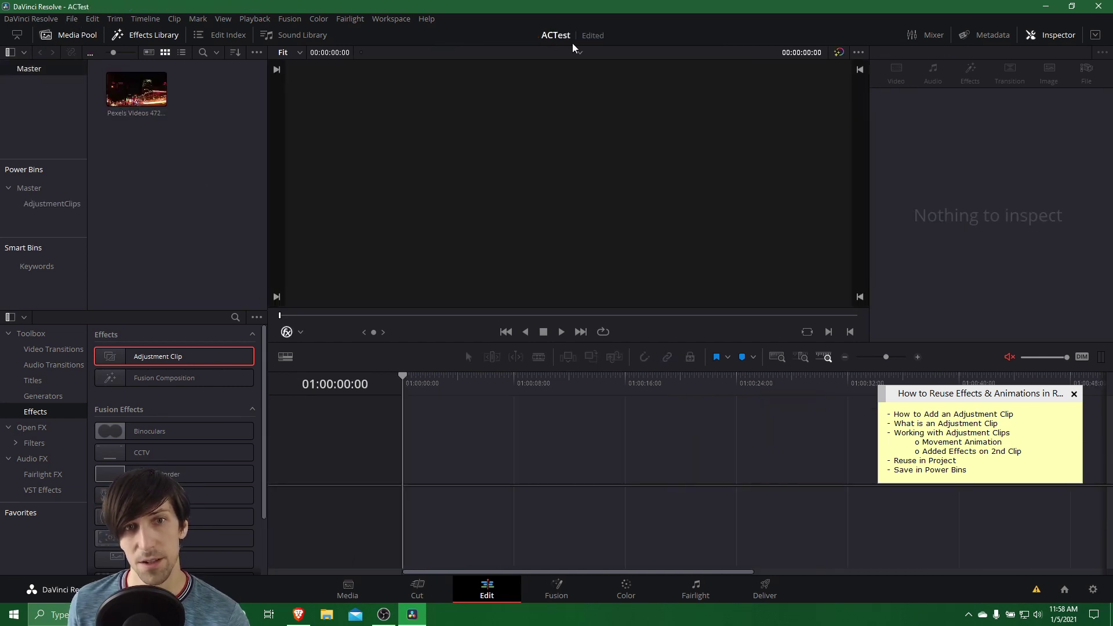
Step: Build a timeline from Pexels Videos 4725.mp4 and open the AdjustmentClips power bin
left_click(134, 88)
left_click_drag(133, 88, 408, 470)
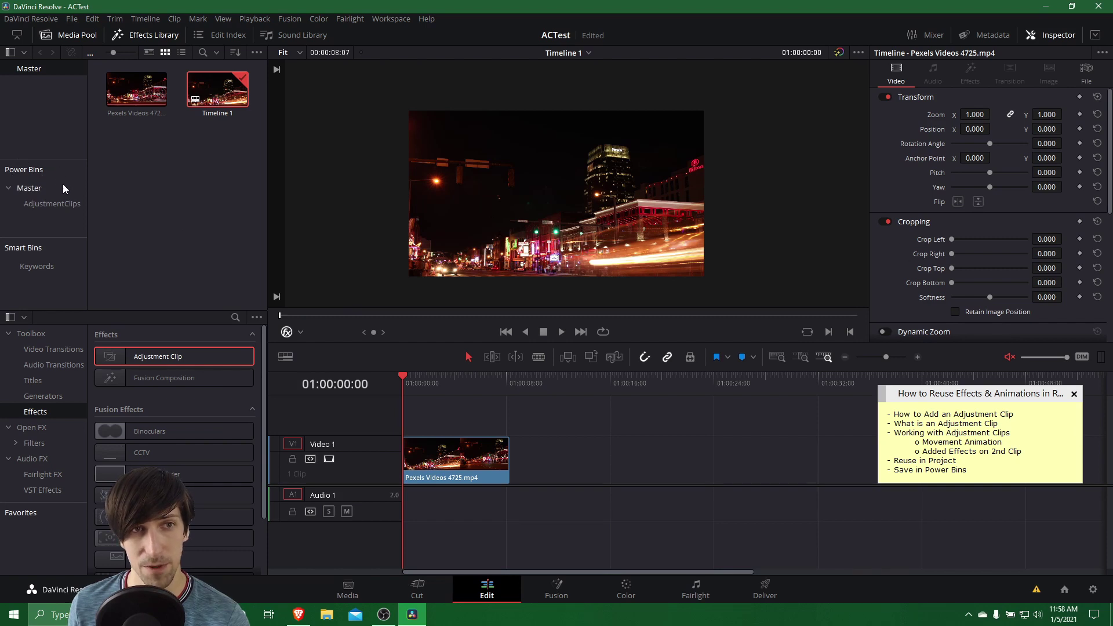
left_click(60, 153)
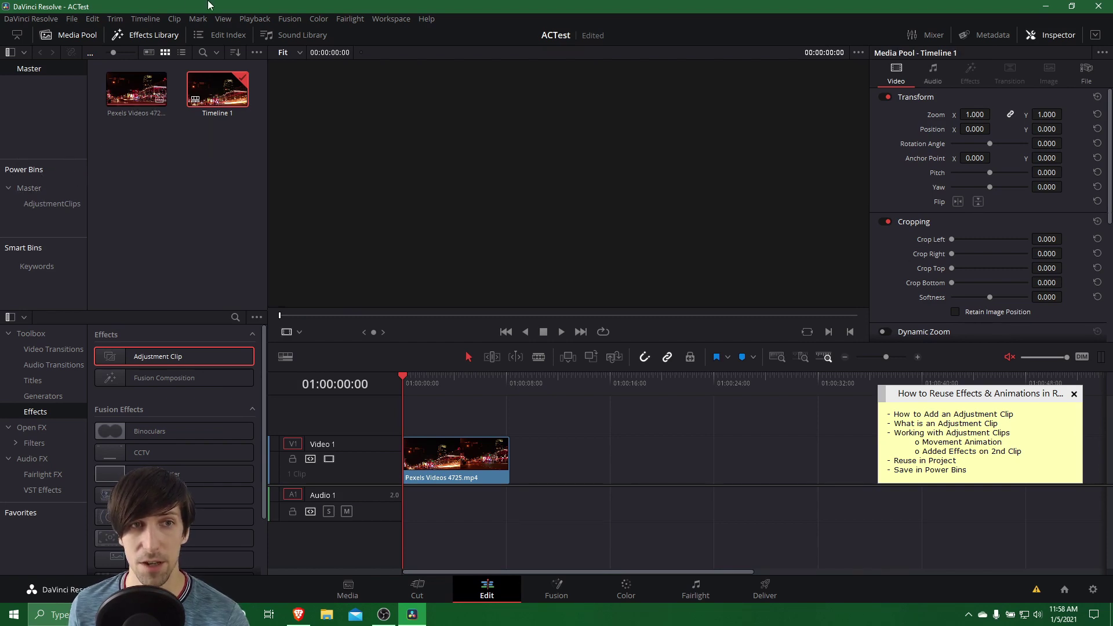
left_click(223, 18)
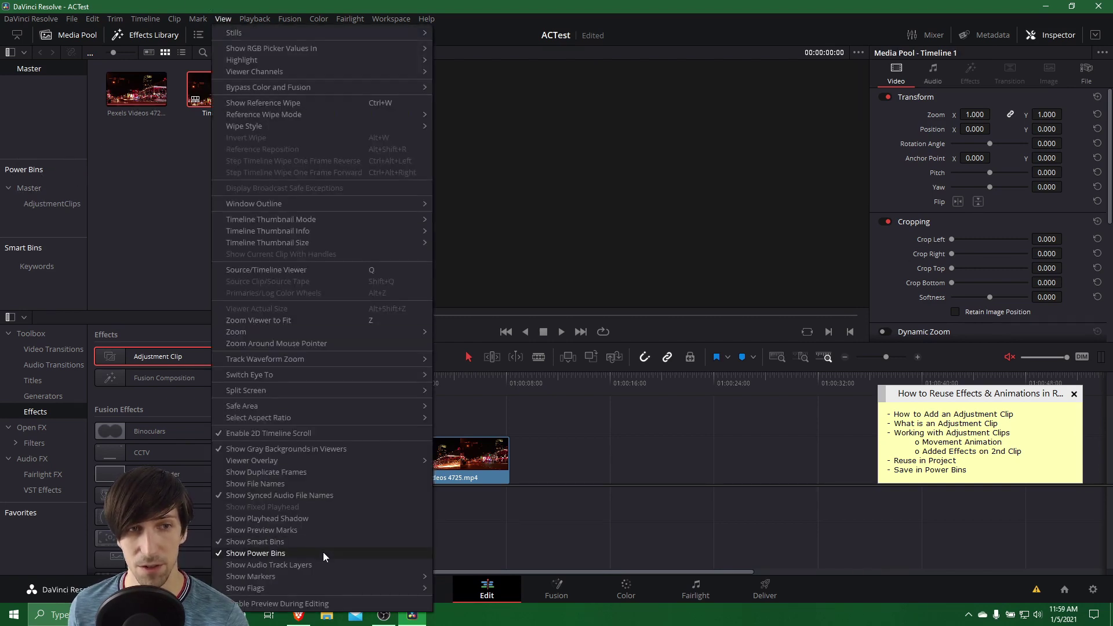
left_click(143, 199)
left_click(52, 202)
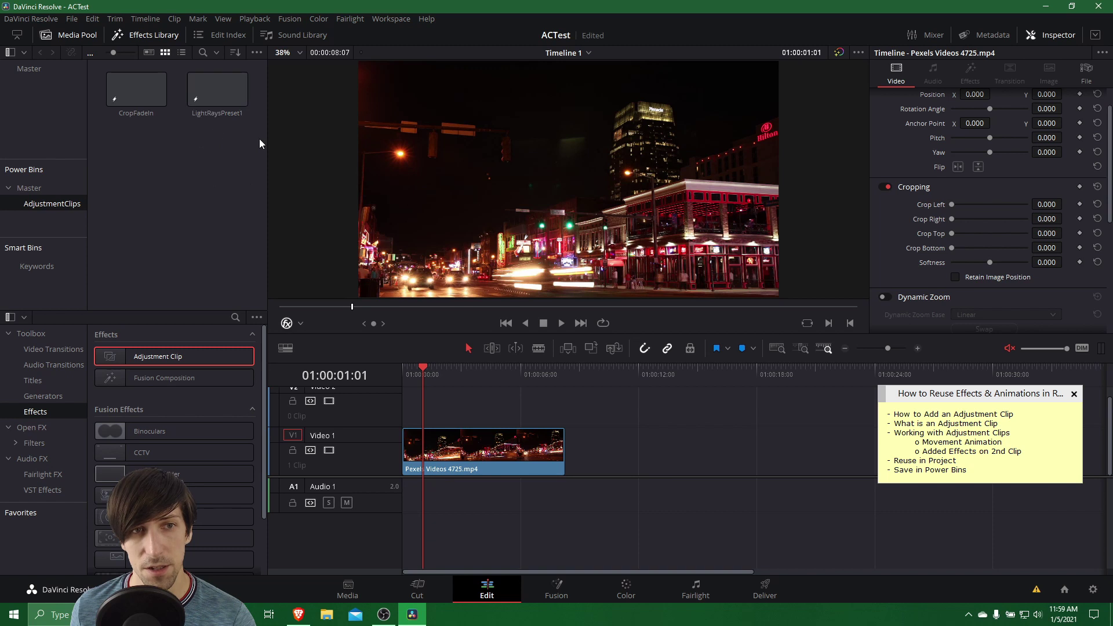
Step: Place LightRaysPreset1 on Video 2 above the night-city clip and select it
left_click(218, 104)
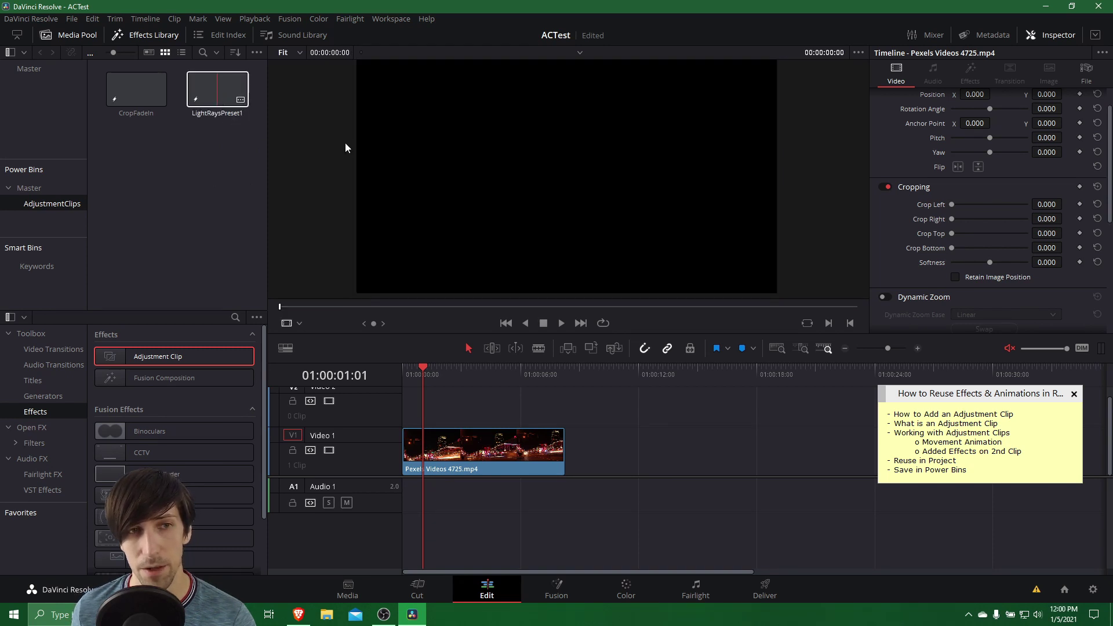
left_click_drag(484, 426, 409, 416)
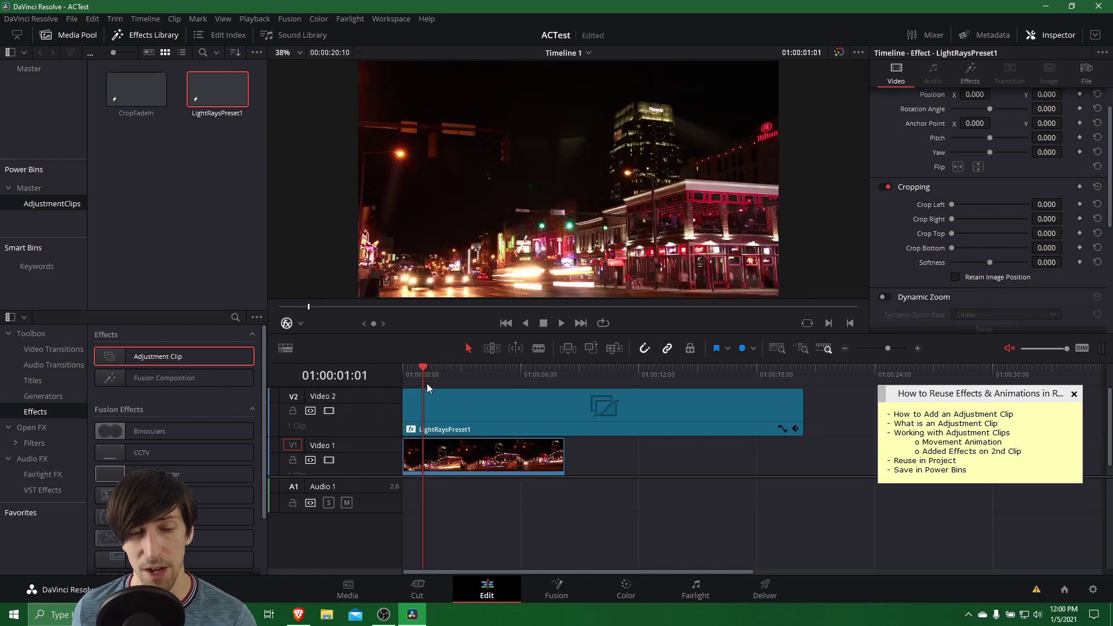
scroll(456, 407, "down", 1)
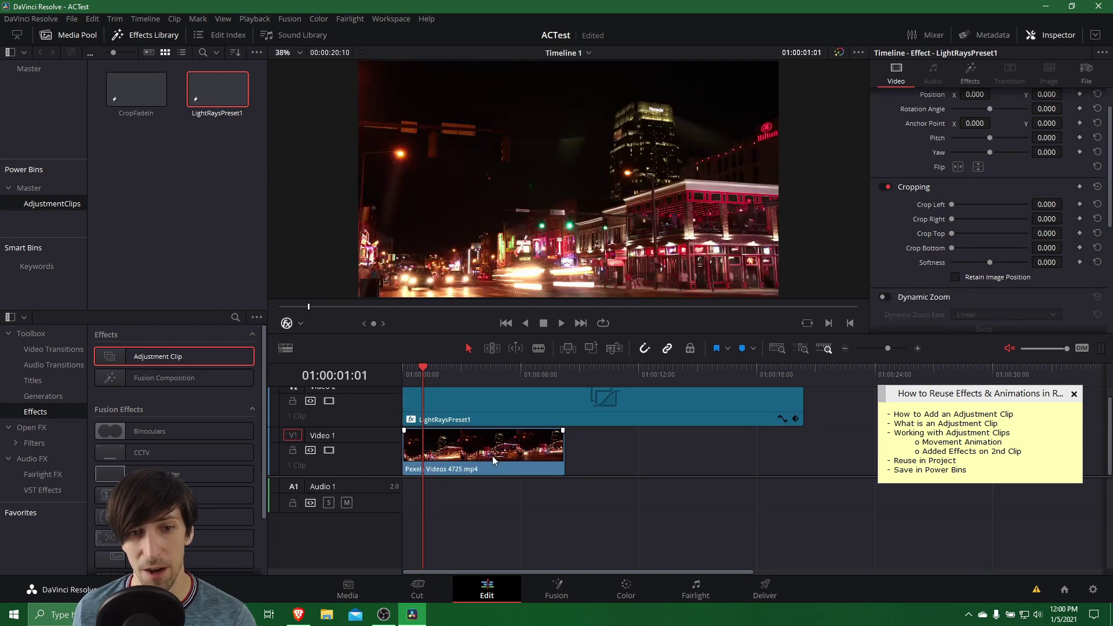
left_click(519, 399)
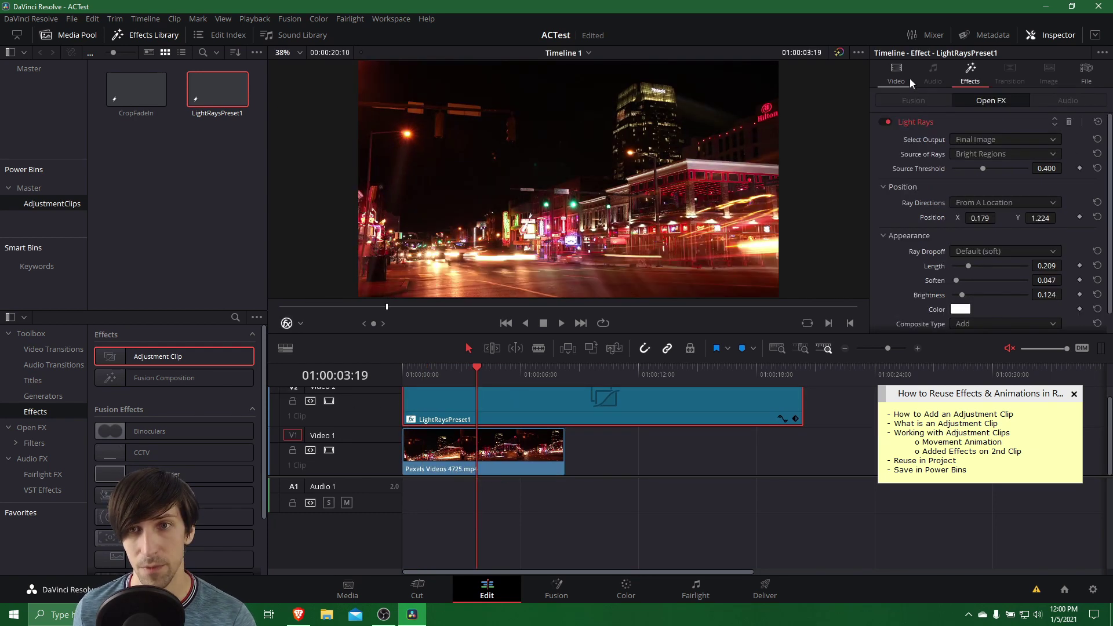
Step: Toggle Light Rays off and on to compare, then lower Source Threshold to 0.264
scroll(974, 197, "down", 1)
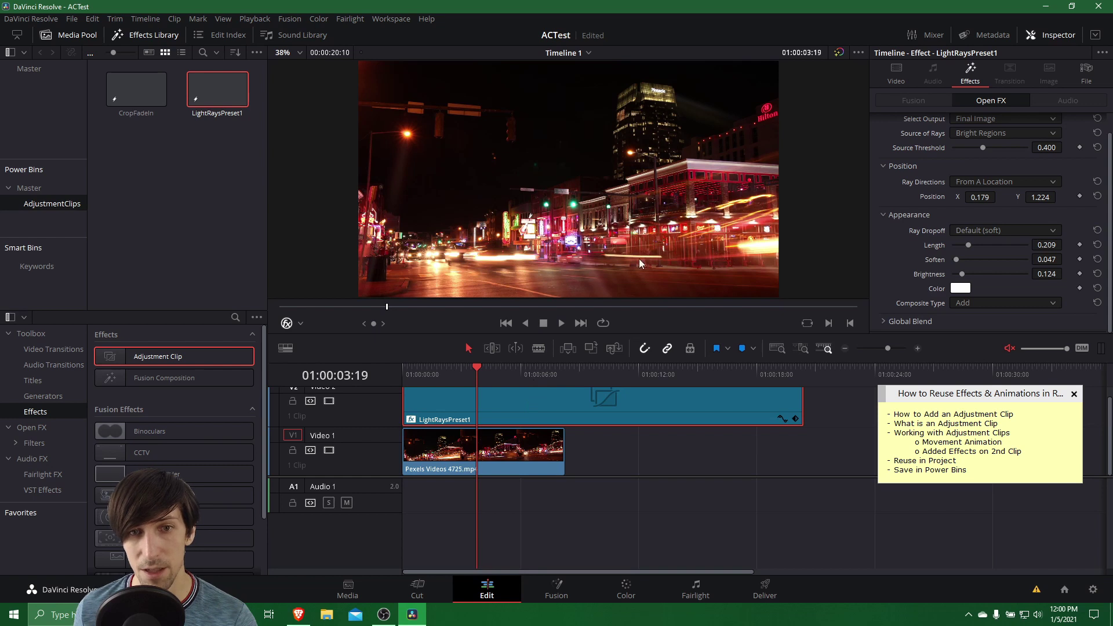
scroll(915, 174, "up", 1)
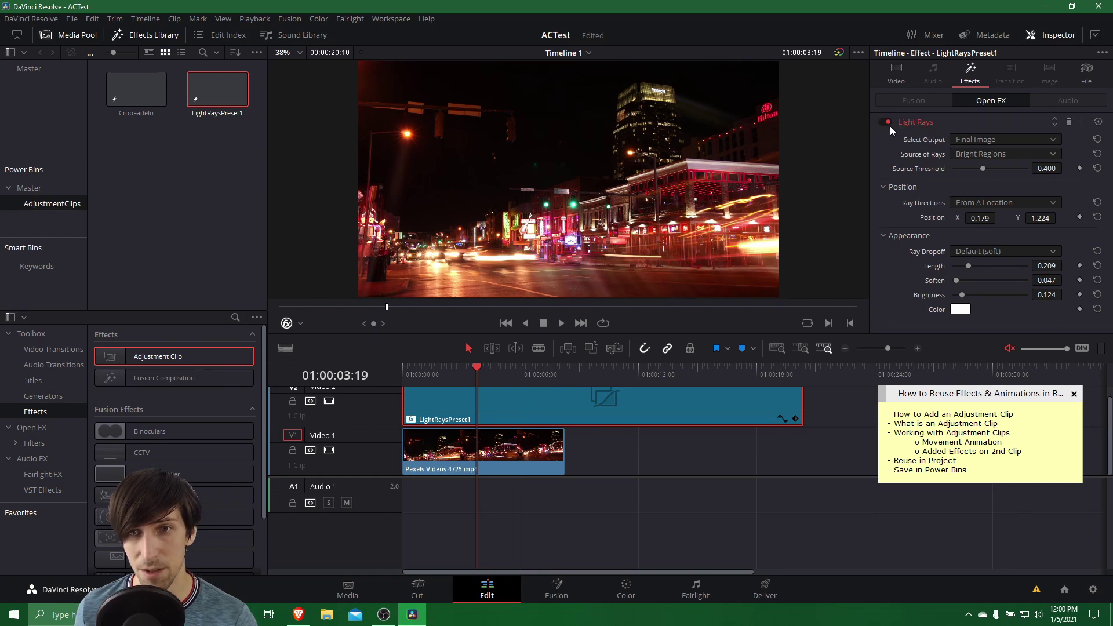
left_click(885, 121)
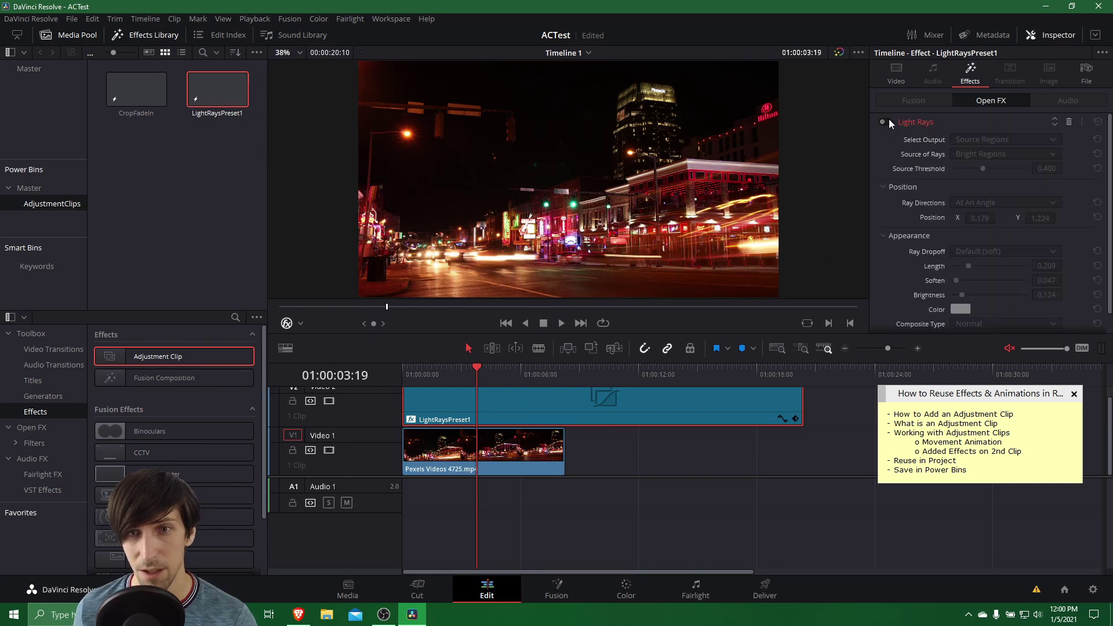
left_click(888, 120)
left_click(889, 120)
left_click(889, 120)
left_click_drag(984, 168, 972, 172)
Step: Trim LightRaysPreset1 to end with the night-city clip
scroll(956, 220, "down", 1)
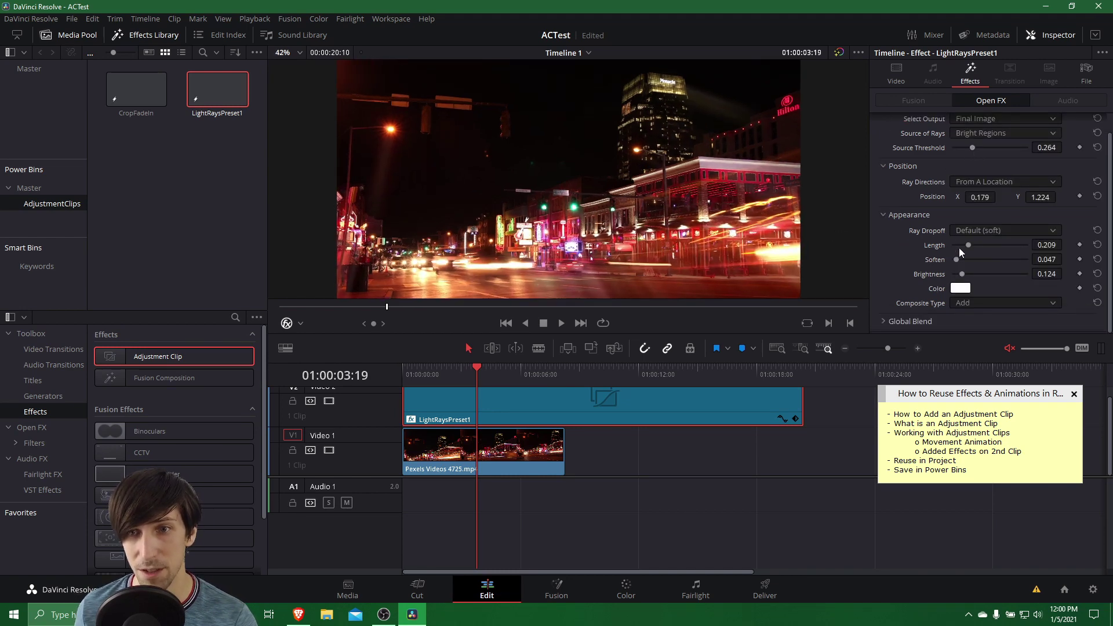
scroll(974, 250, "up", 1)
left_click_drag(802, 405, 565, 410)
left_click(534, 384)
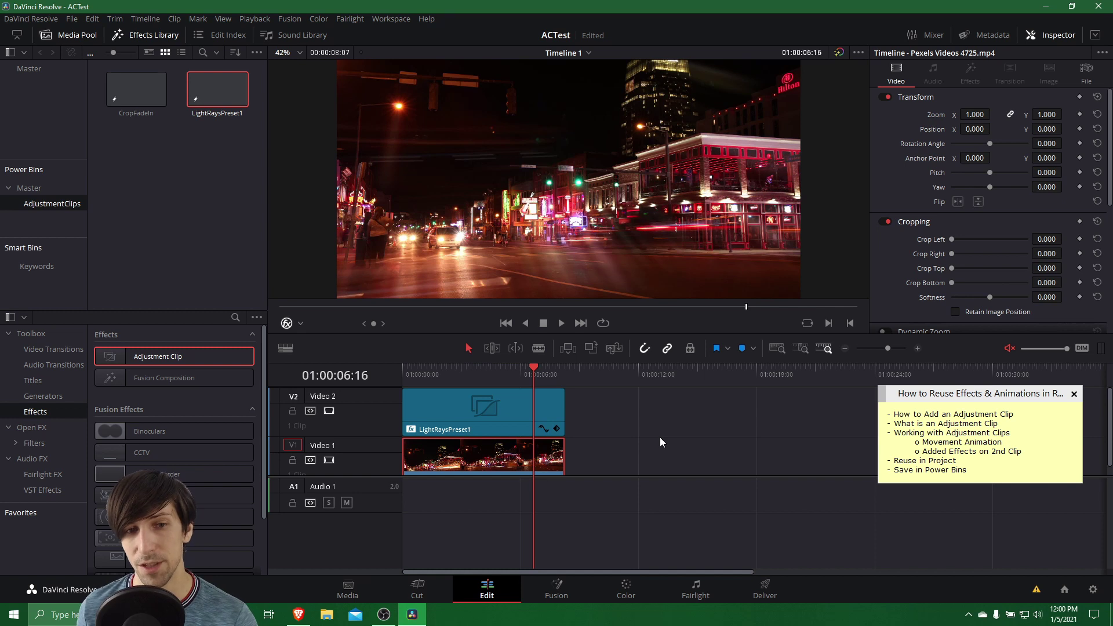
scroll(608, 455, "down", 1)
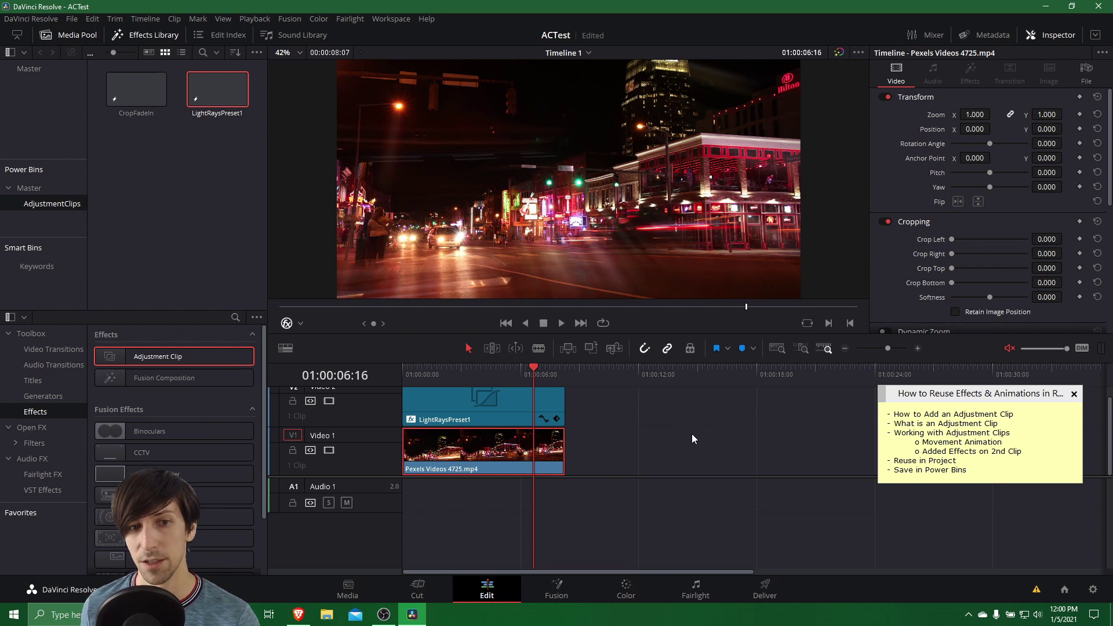
left_click(507, 402)
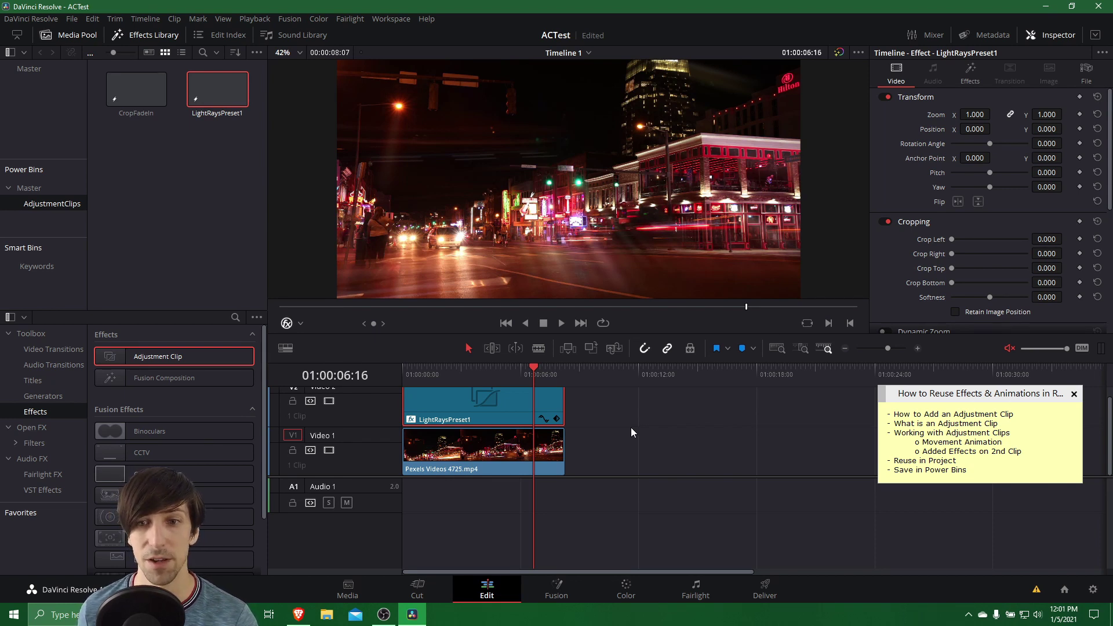
Step: Paste a second Pexels Videos 4725.mp4 copy after the first, then preview the light rays across both
key("ctrl+z")
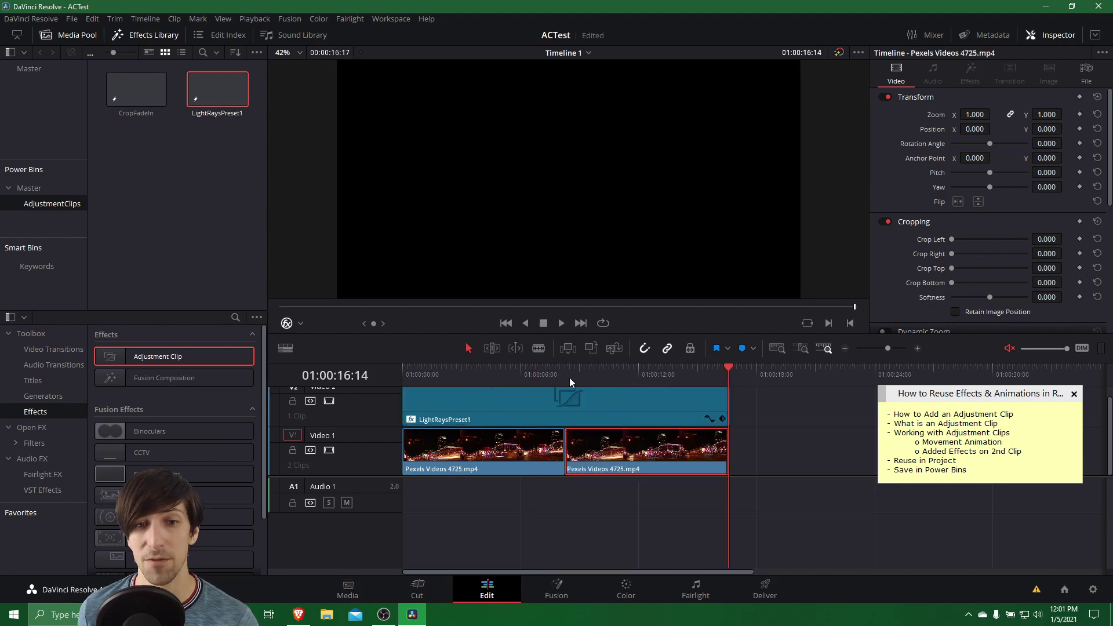
left_click(534, 371)
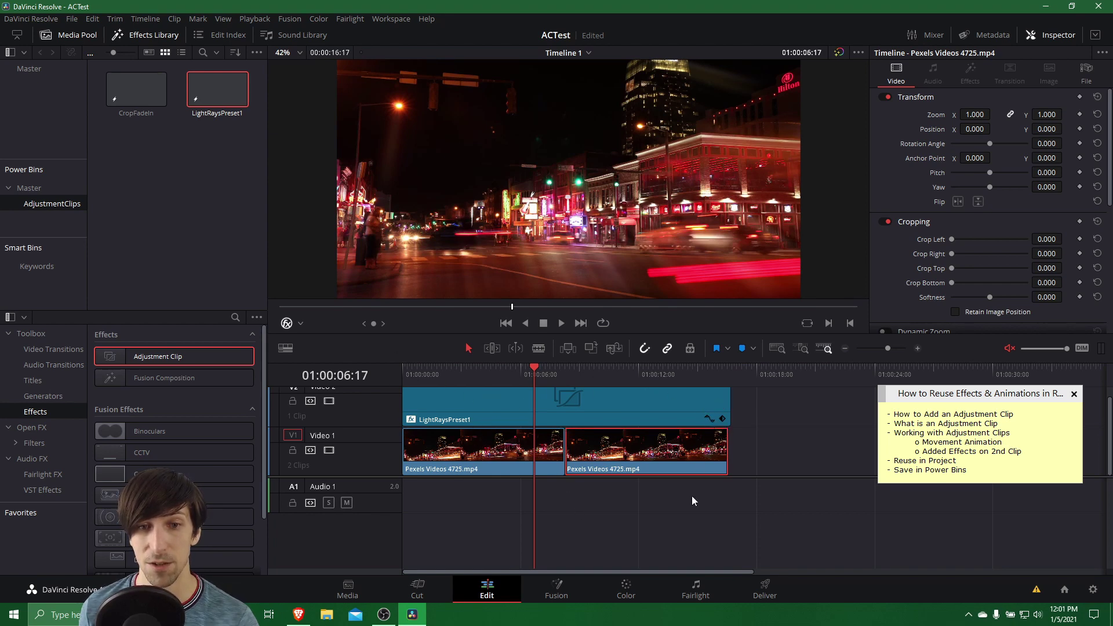
left_click_drag(595, 374, 524, 374)
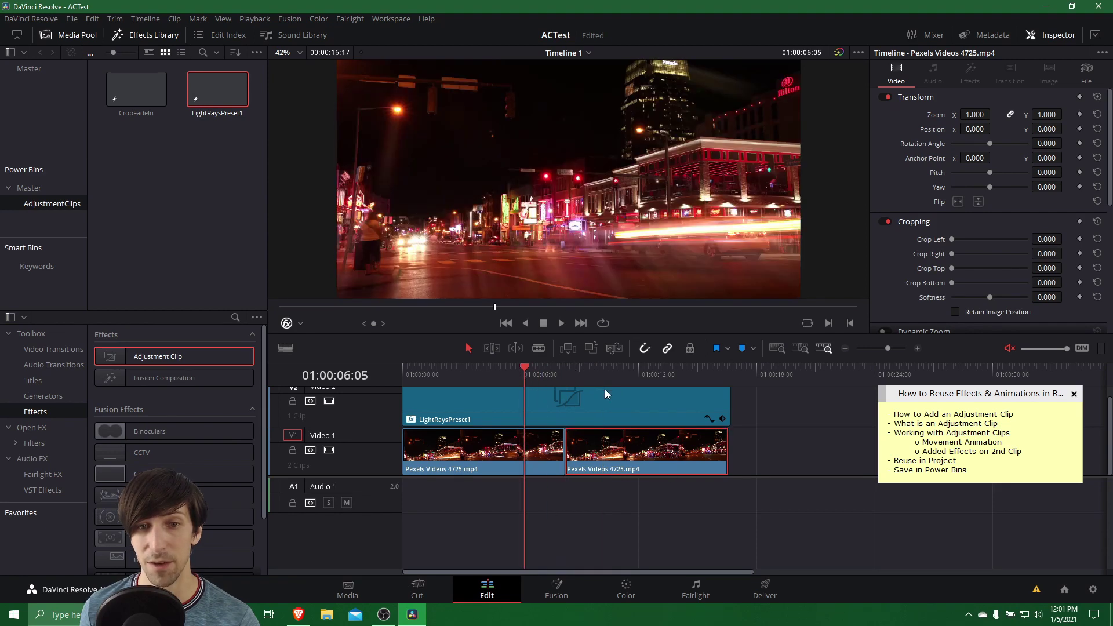
key("space")
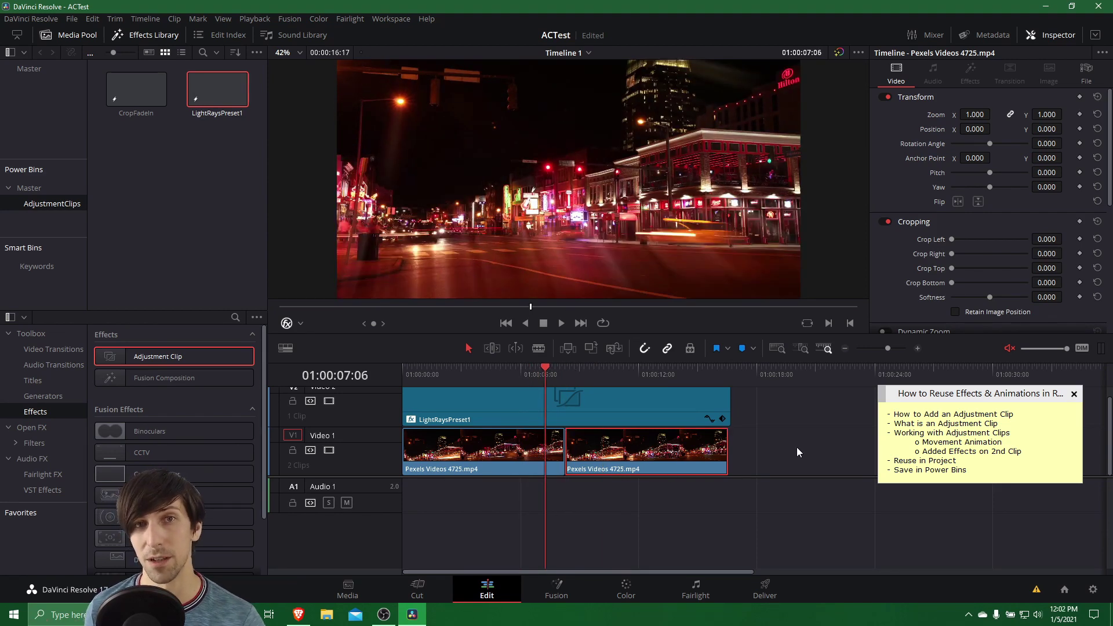